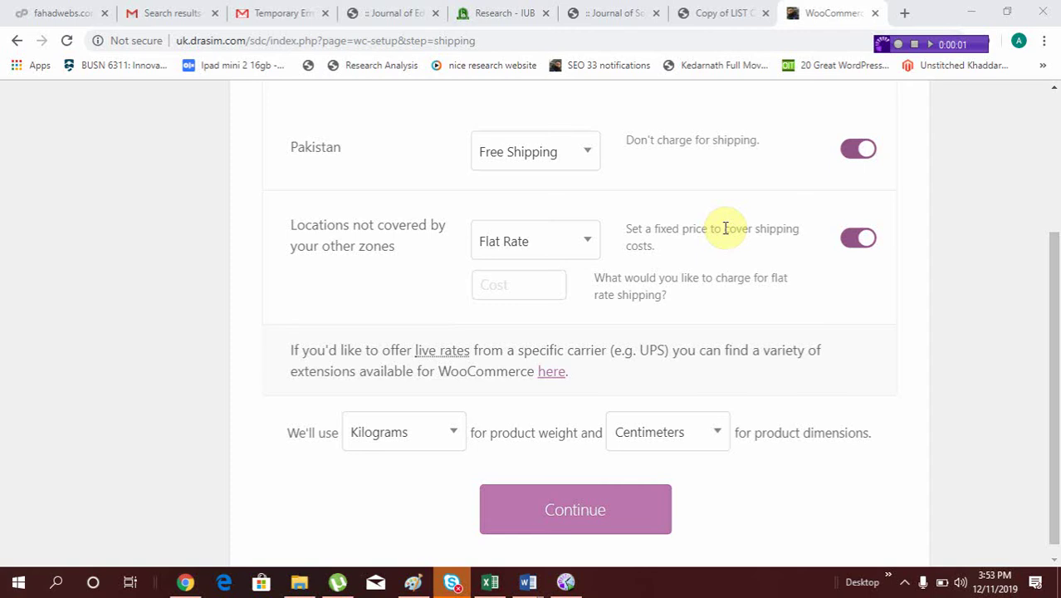
Step: Set shipping for locations not covered by other zones to Free Shipping and disable that zone
scroll(605, 218, up, 4)
scroll(605, 222, down, 1)
scroll(602, 246, down, 2)
scroll(601, 247, down, 2)
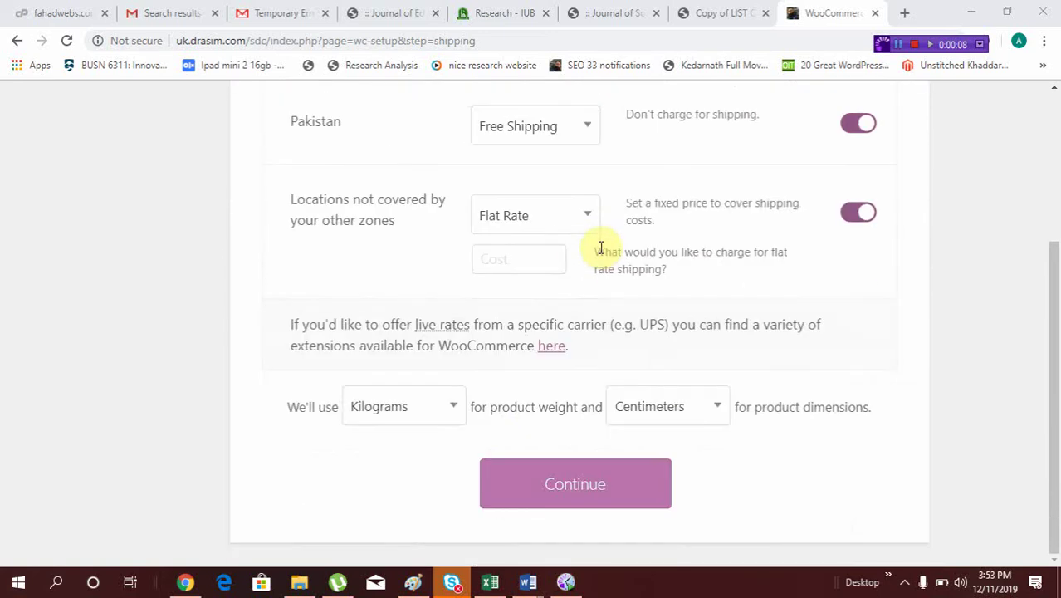
click(581, 487)
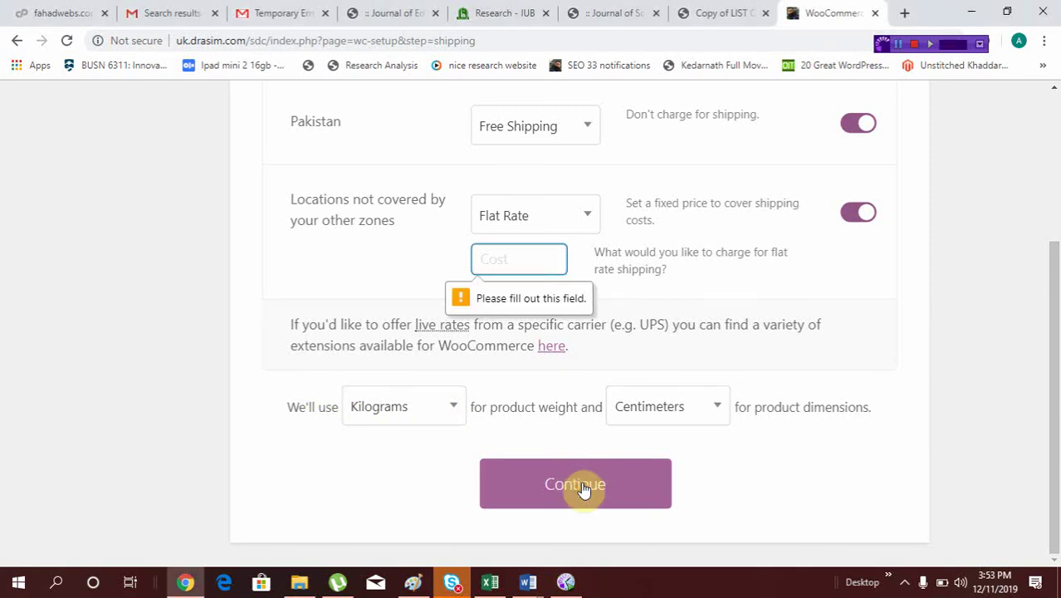
click(519, 257)
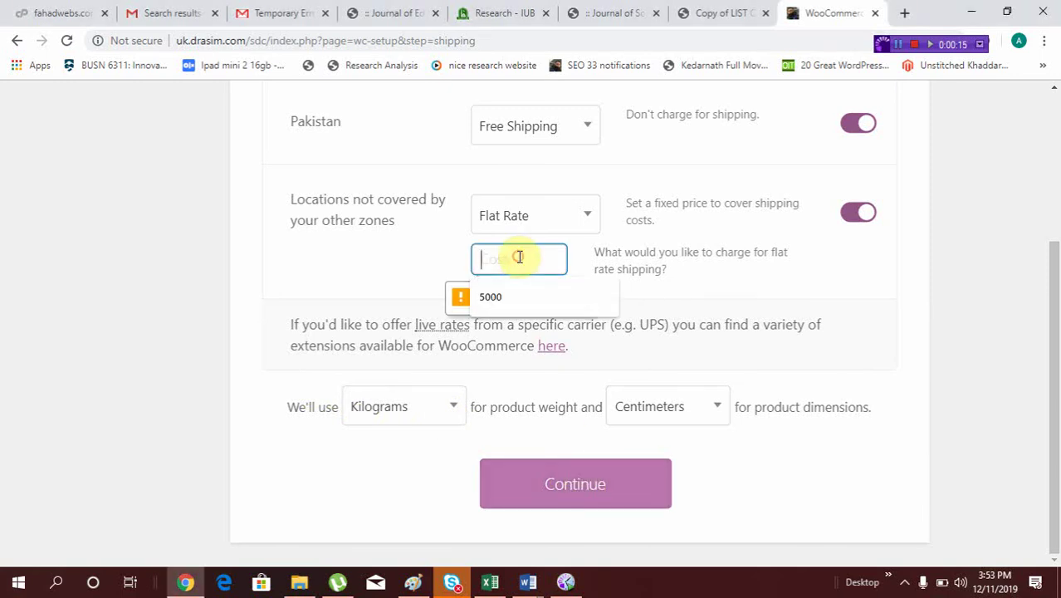
click(587, 215)
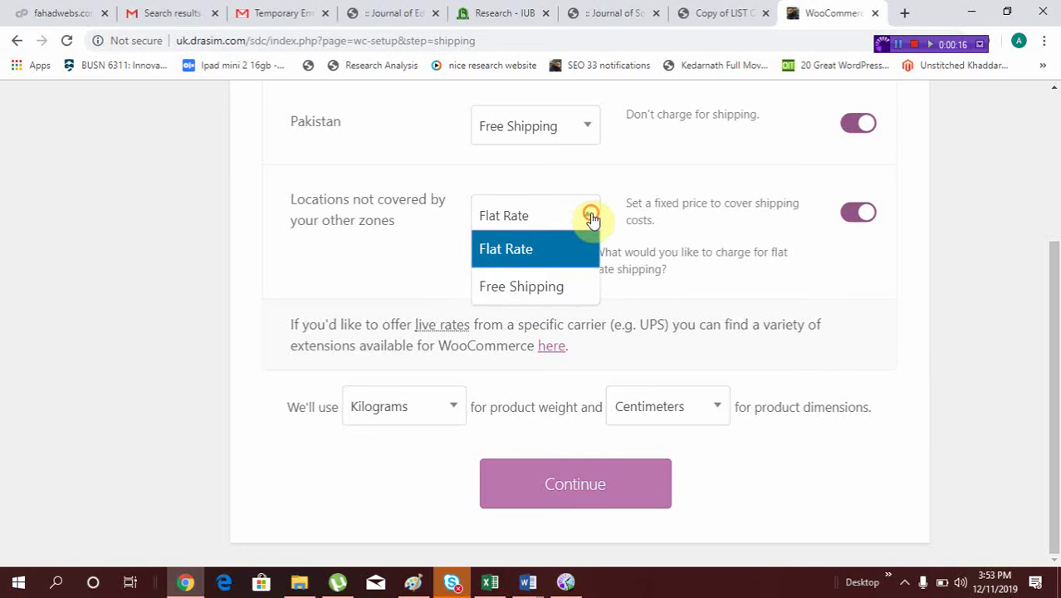
click(540, 285)
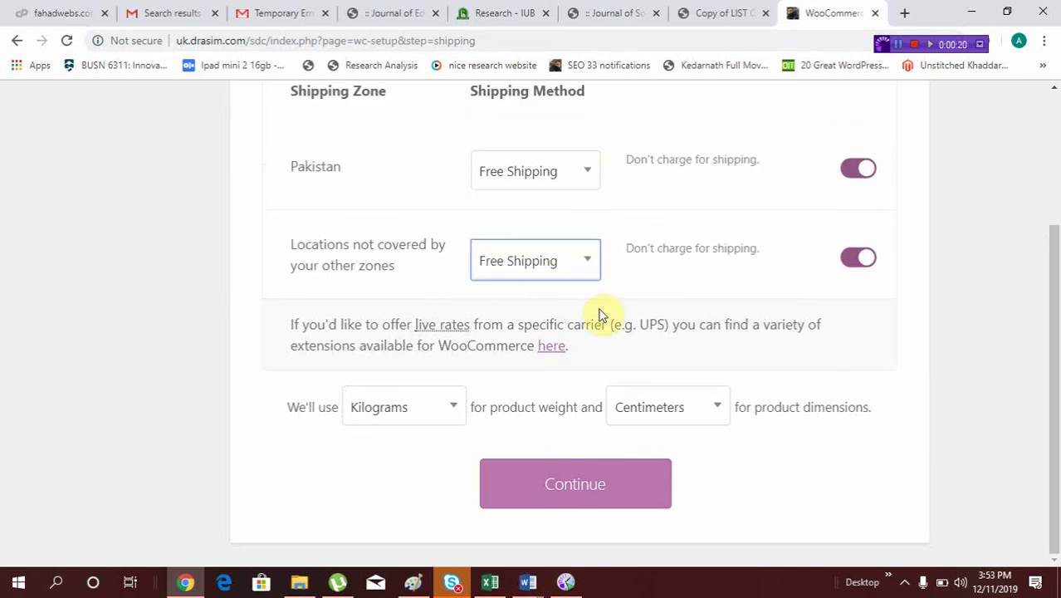
click(852, 265)
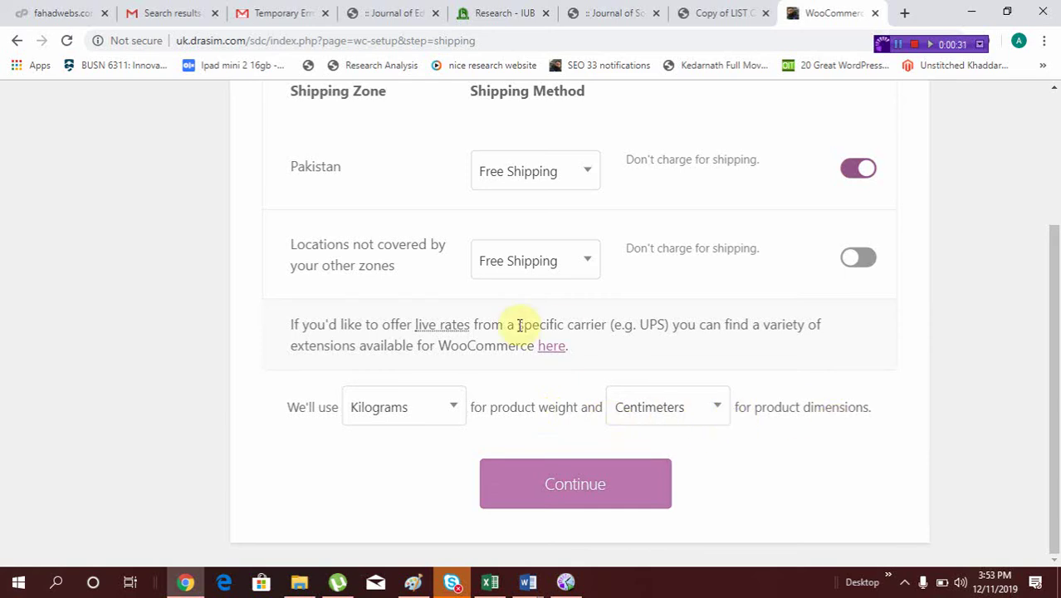
Step: Set the product weight unit to Grams and the dimension unit to Millimeters, then submit the shipping settings
click(457, 408)
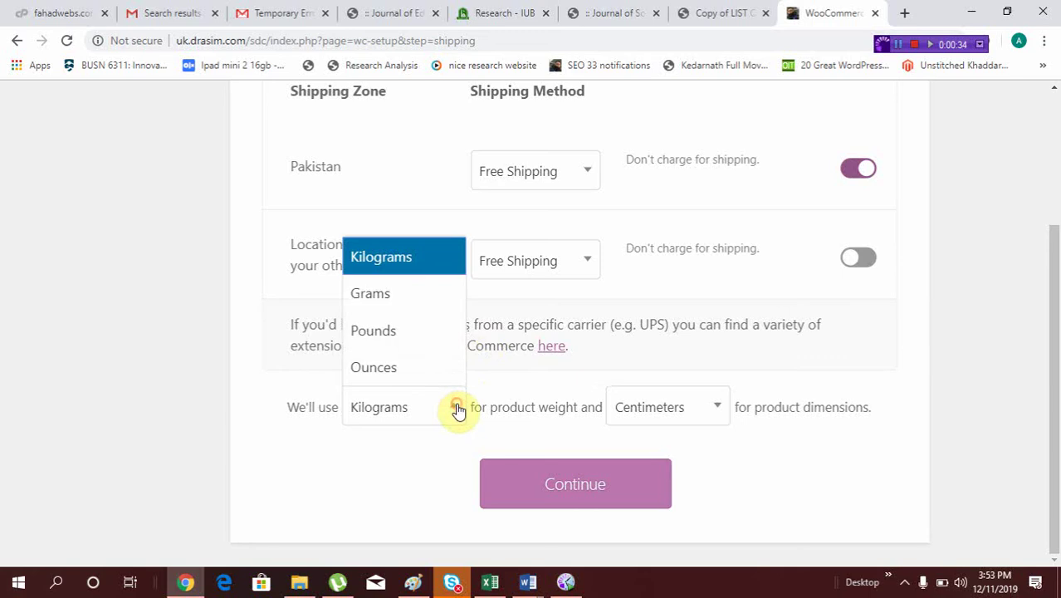
click(392, 305)
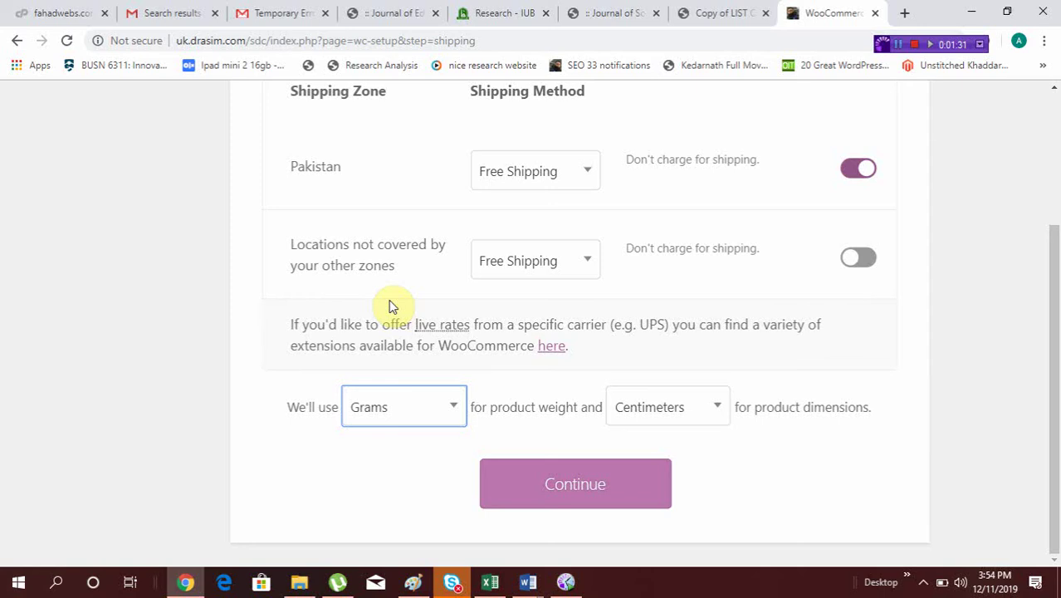
click(717, 409)
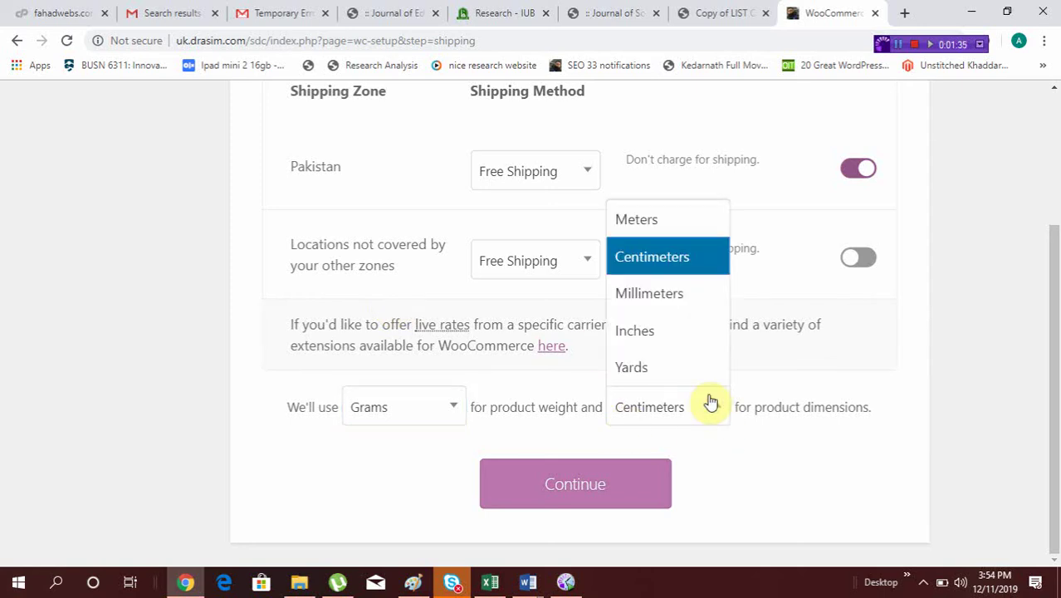
click(671, 301)
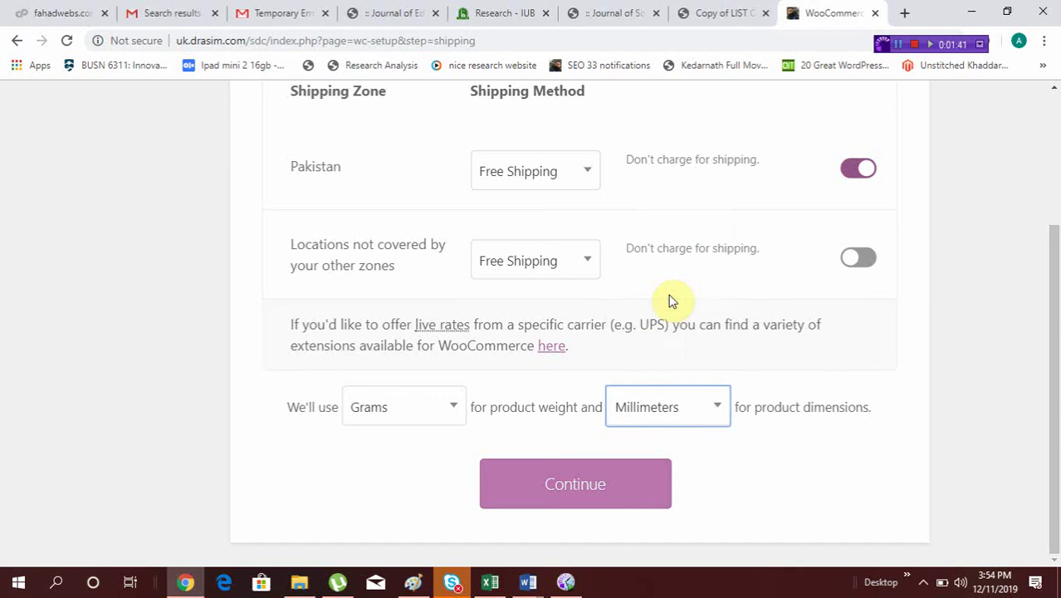
click(567, 492)
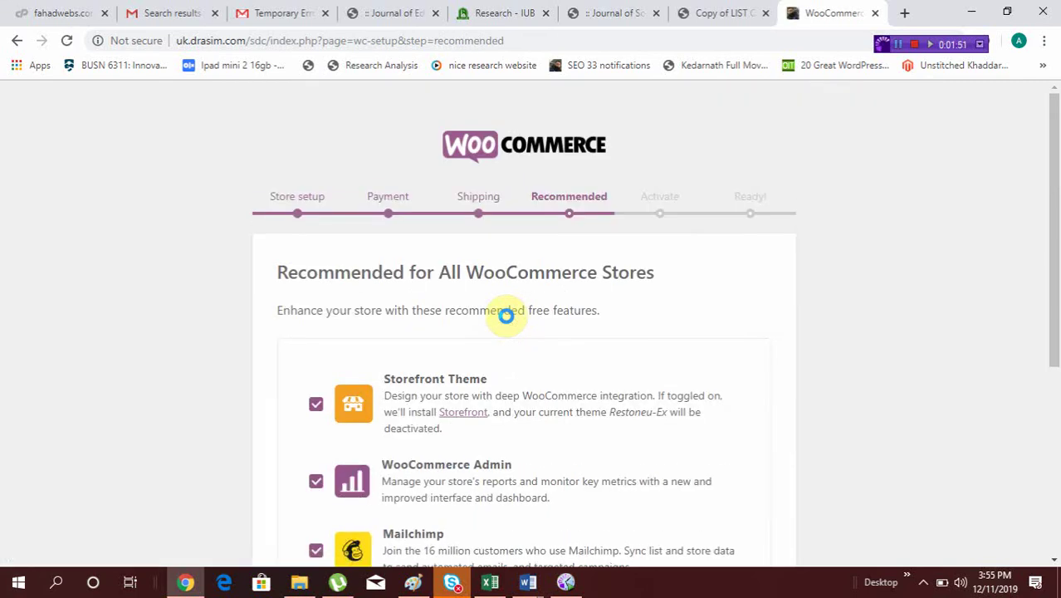
Step: Deselect Storefront Theme, WooCommerce Admin, Mailchimp and Facebook among the recommended features and continue the setup
scroll(505, 316, down, 3)
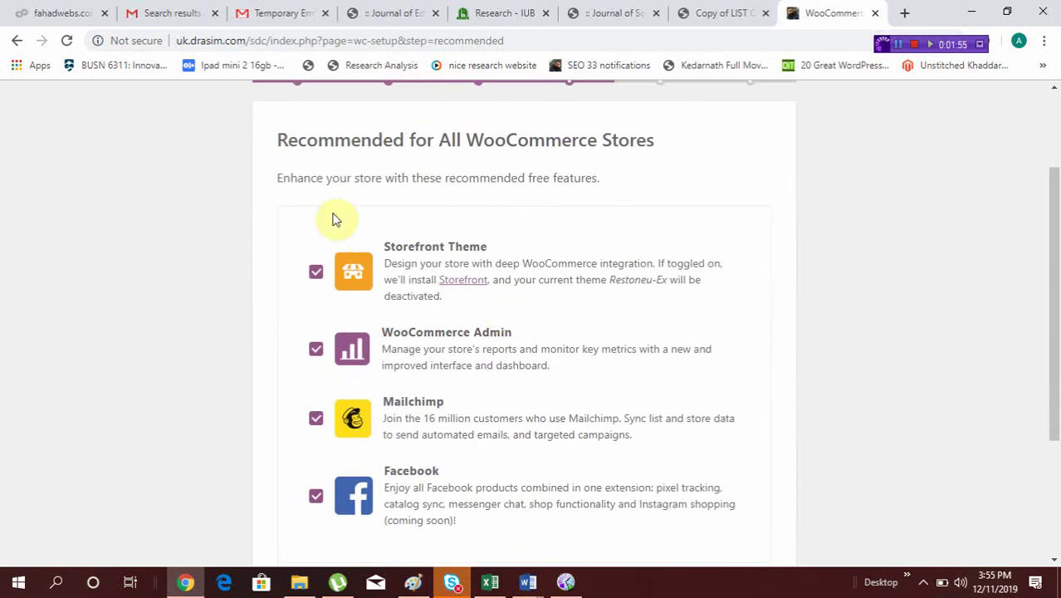
scroll(499, 191, down, 3)
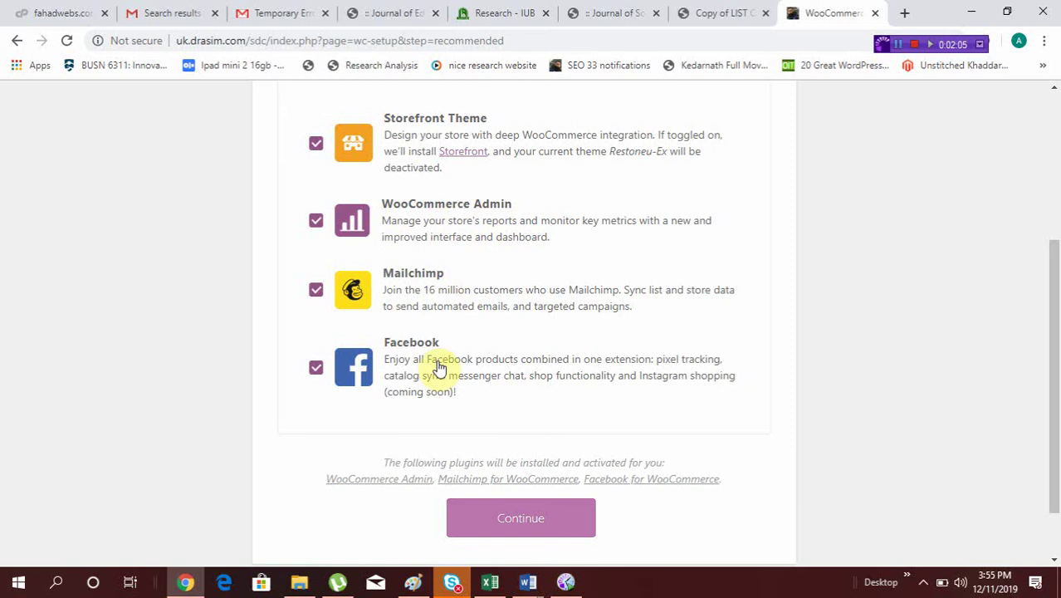
click(315, 145)
click(315, 221)
click(316, 290)
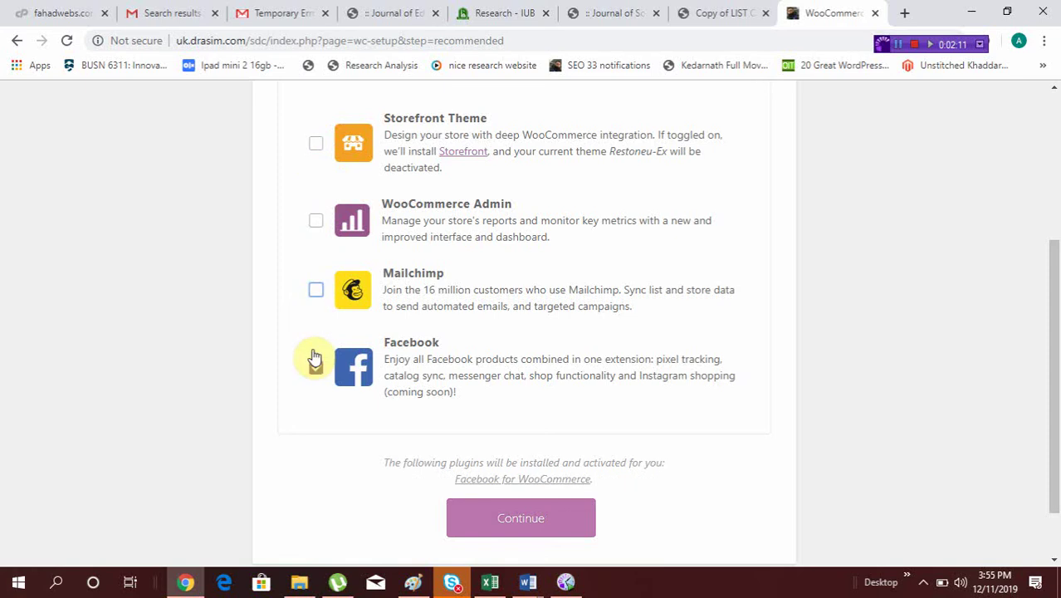
click(316, 368)
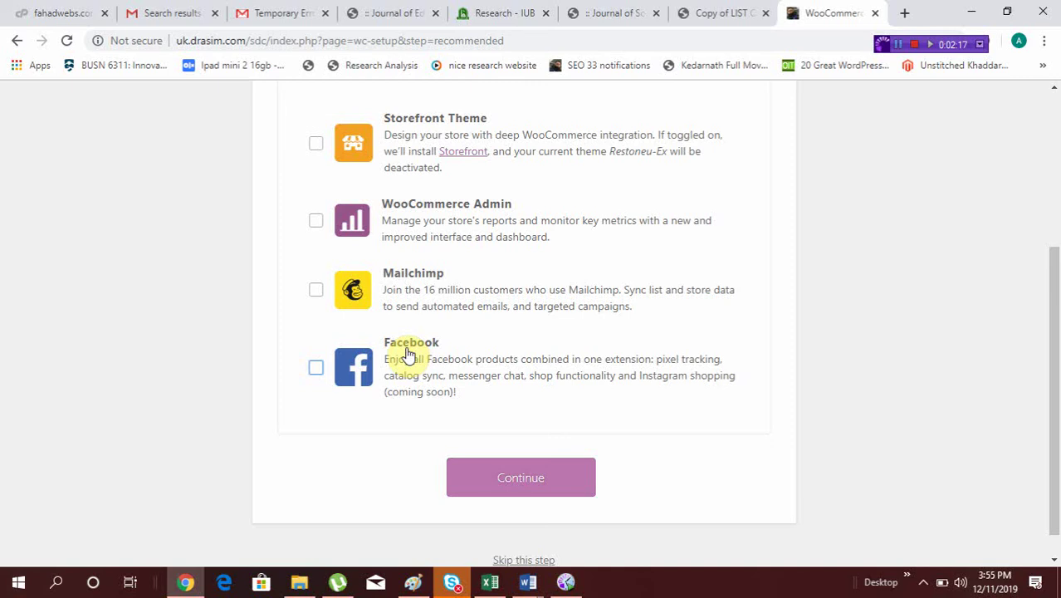
click(531, 491)
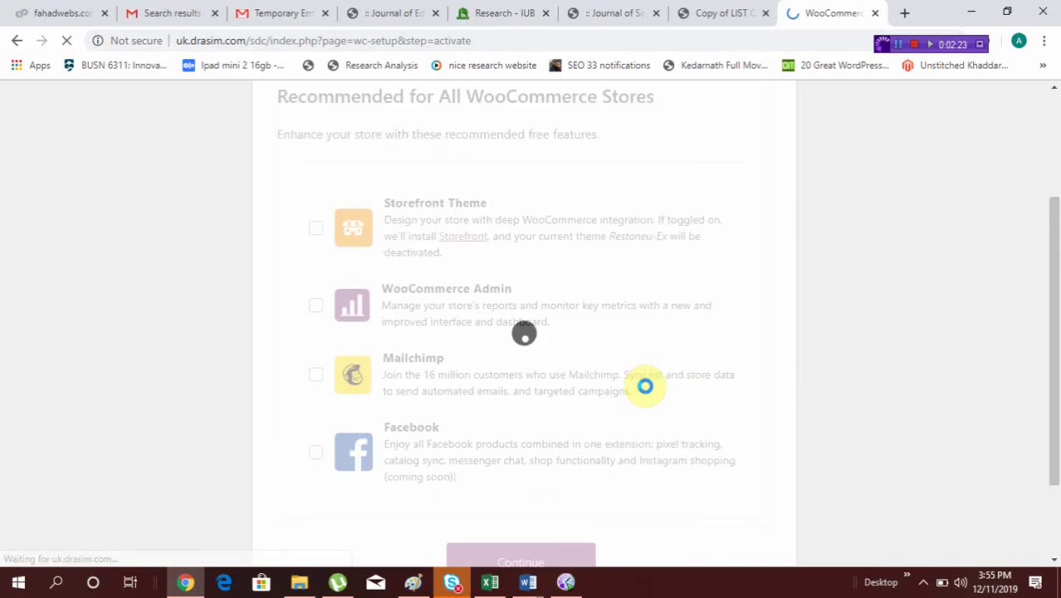
Step: Review the Jetpack connection offer and skip it
scroll(666, 284, down, 2)
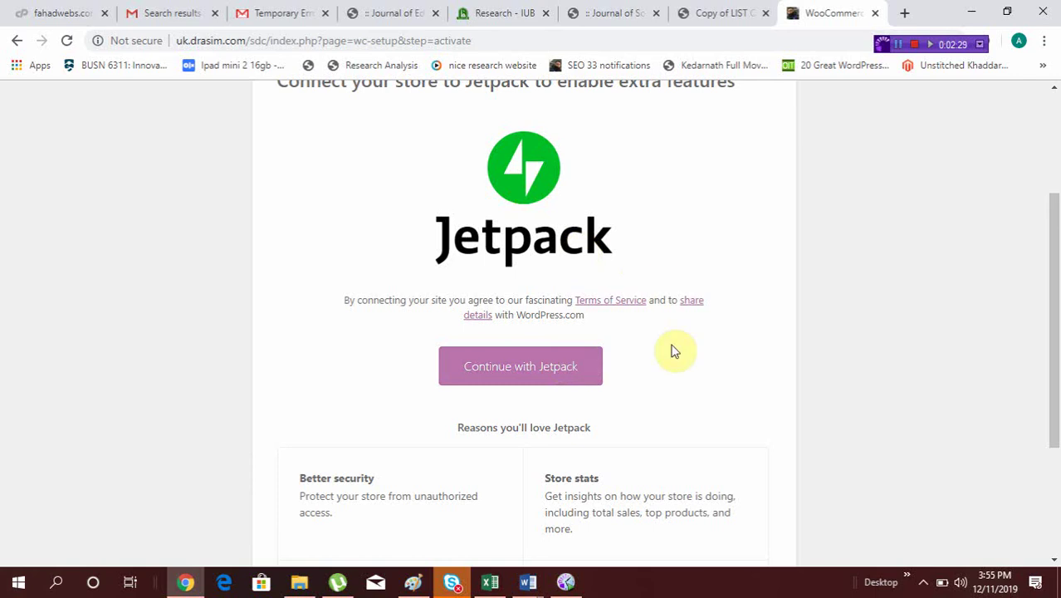
scroll(671, 350, up, 1)
scroll(603, 216, down, 3)
scroll(604, 214, up, 1)
scroll(604, 214, down, 1)
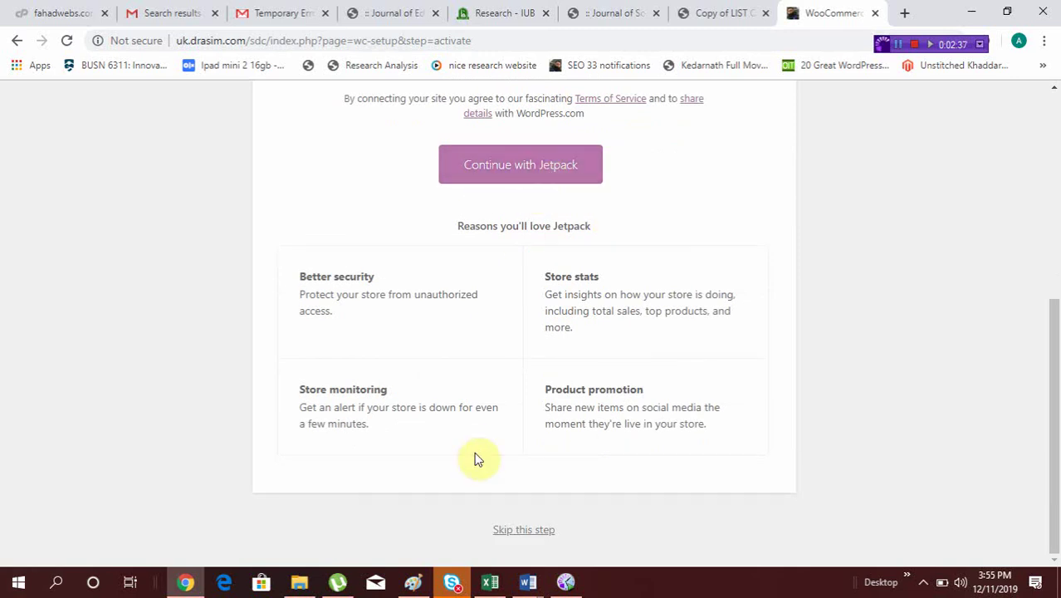
click(527, 532)
Step: Replace the part before the @ in the tips-and-updates e-mail address with "sales"
scroll(619, 355, up, 5)
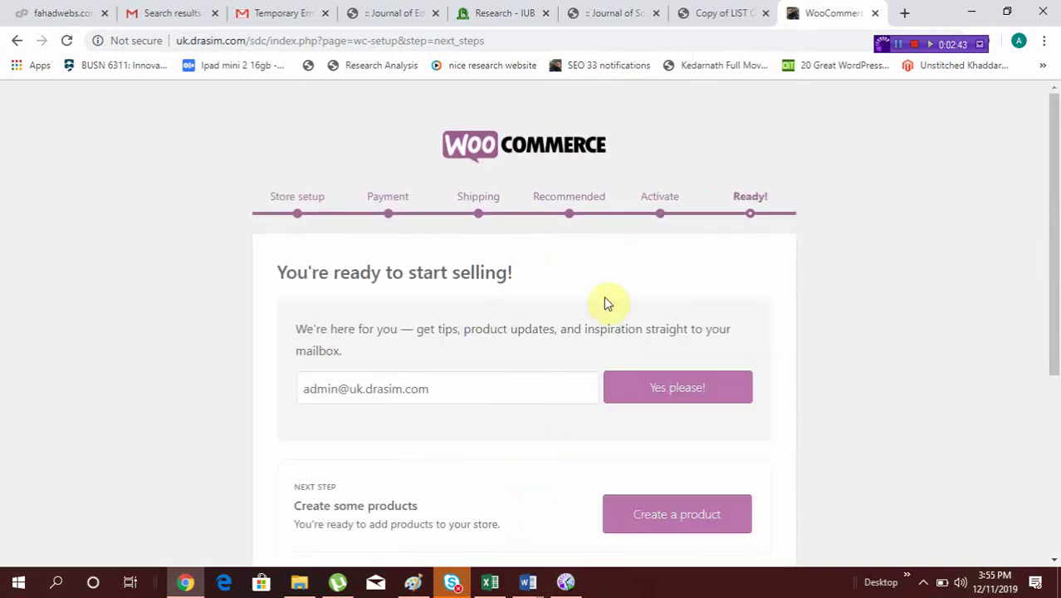
scroll(505, 326, down, 2)
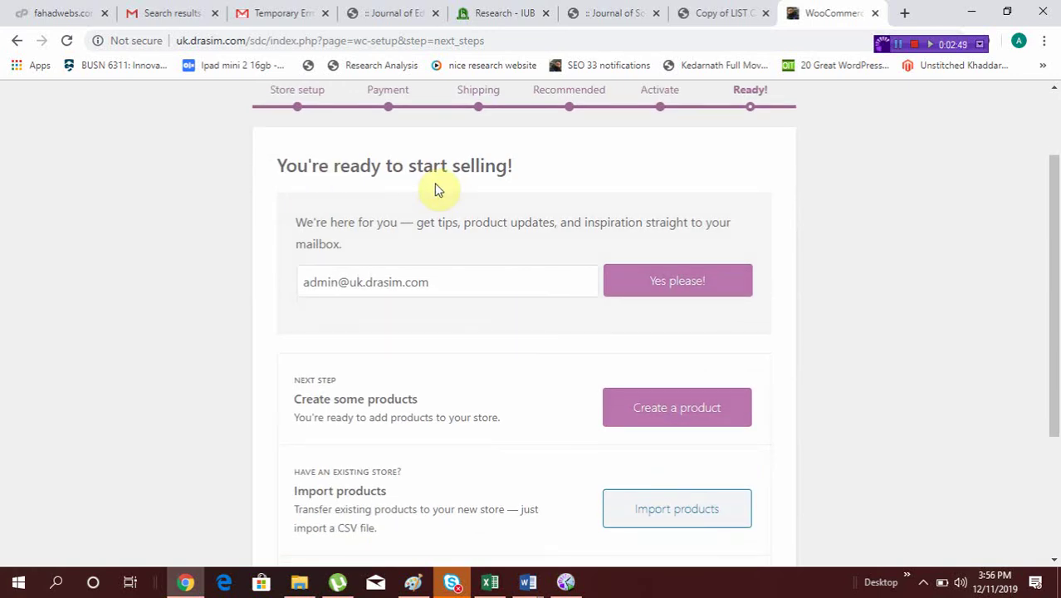
scroll(418, 264, down, 1)
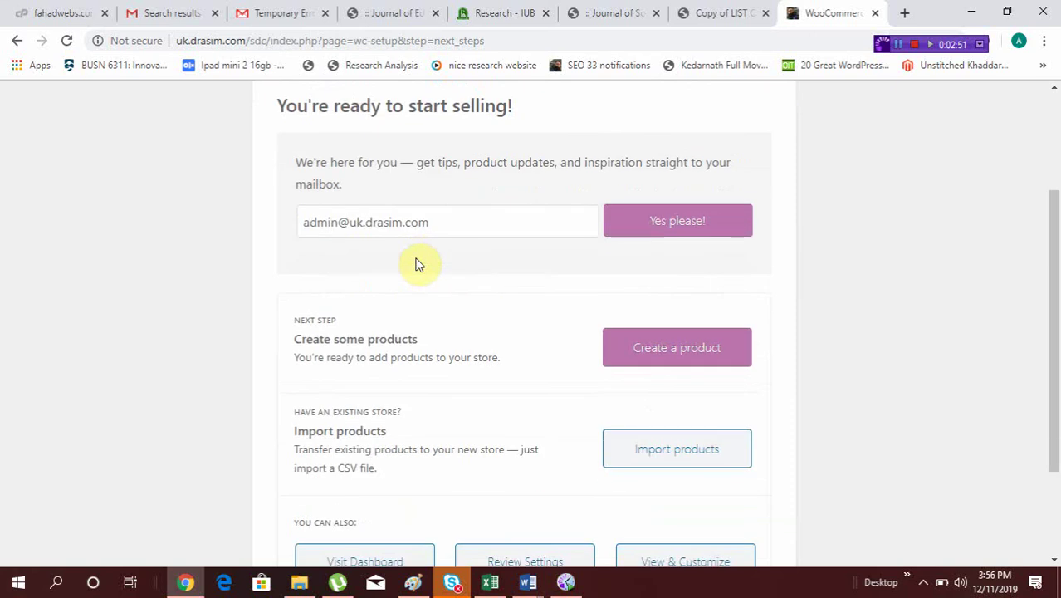
scroll(376, 222, down, 1)
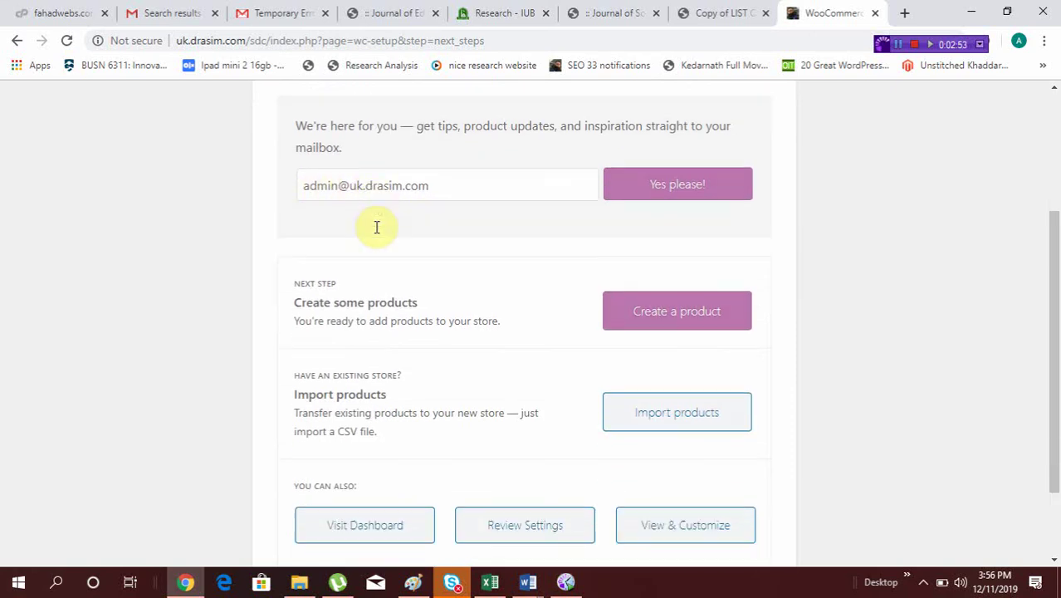
key(ctrl+plus)
key(ctrl+plus)
key(ctrl+plus)
key(ctrl+plus)
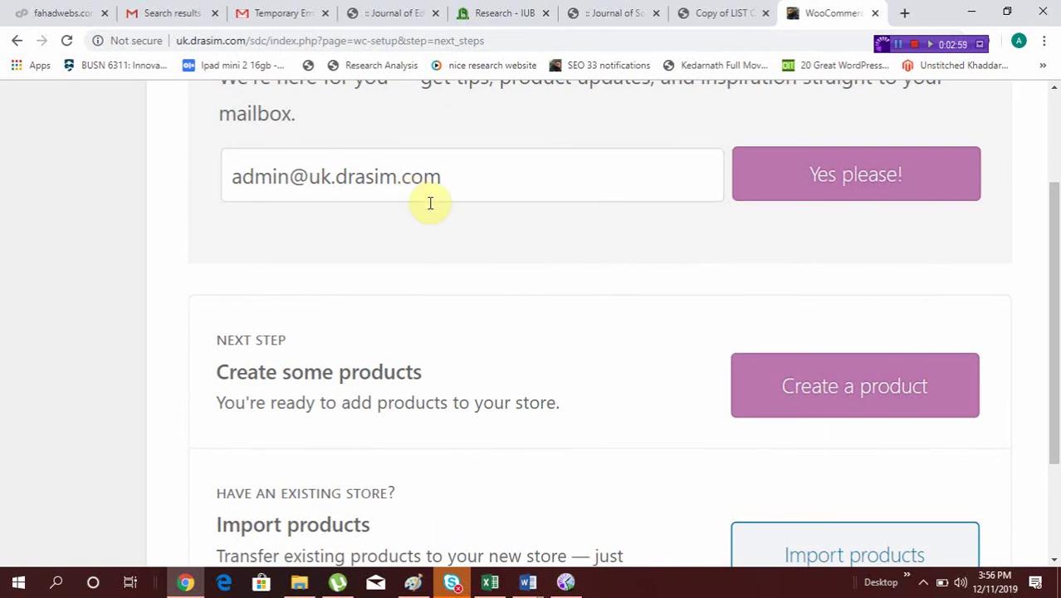
key(ctrl+0)
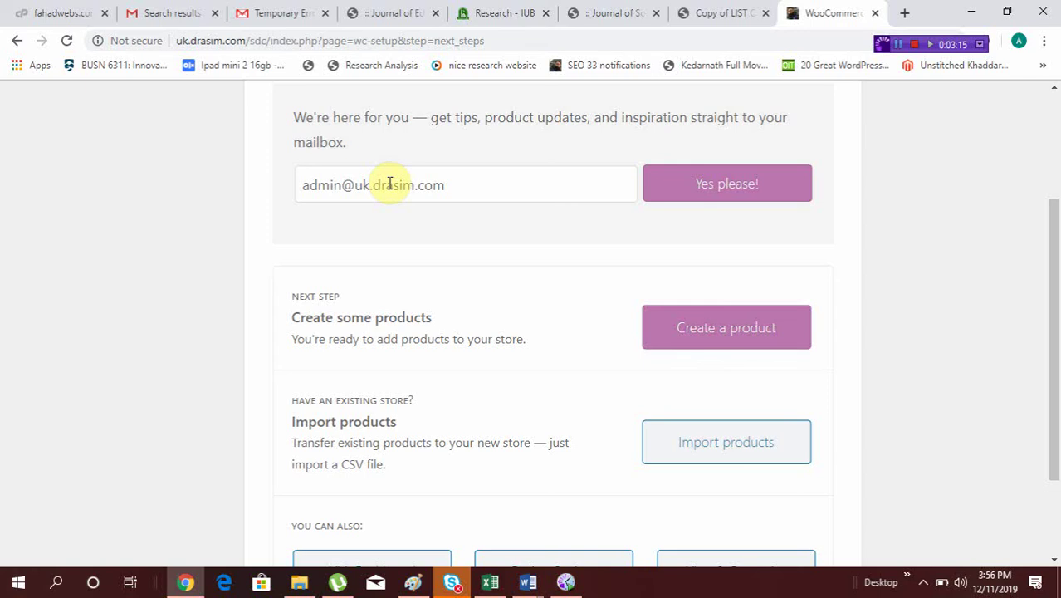
click(344, 185)
key(BackSpace)
key(BackSpace)
text(sales)
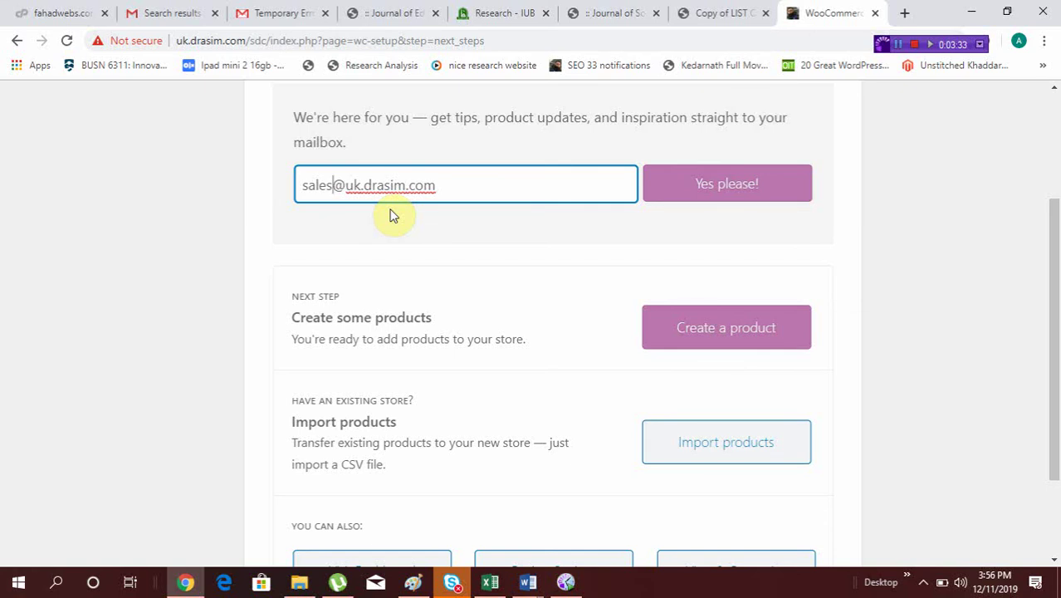
Step: Examine the product creation, CSV import and other follow-up options on the final setup page
scroll(521, 283, down, 3)
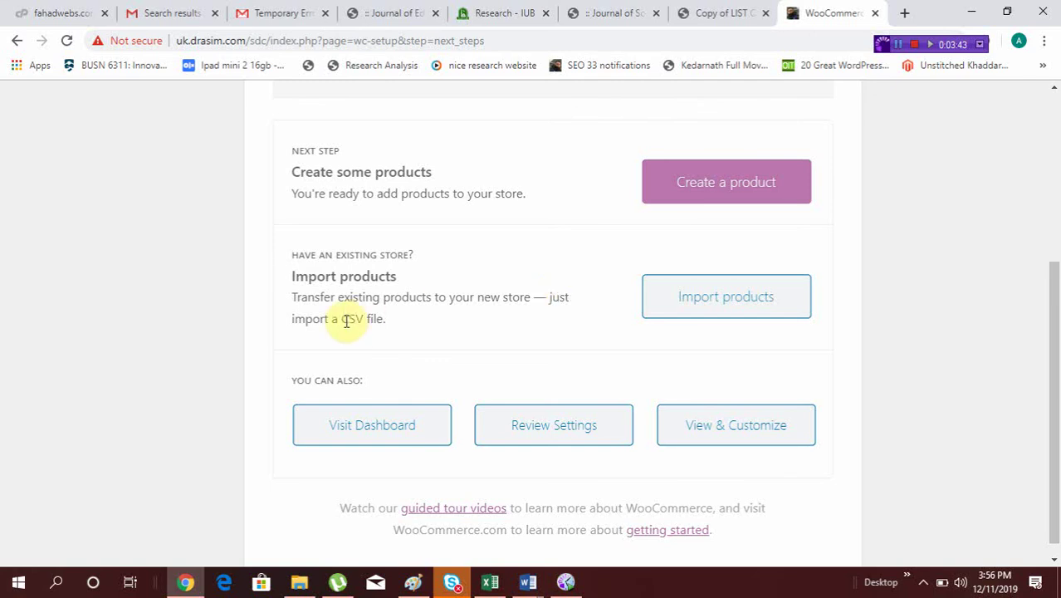
scroll(346, 322, up, 3)
scroll(345, 322, up, 2)
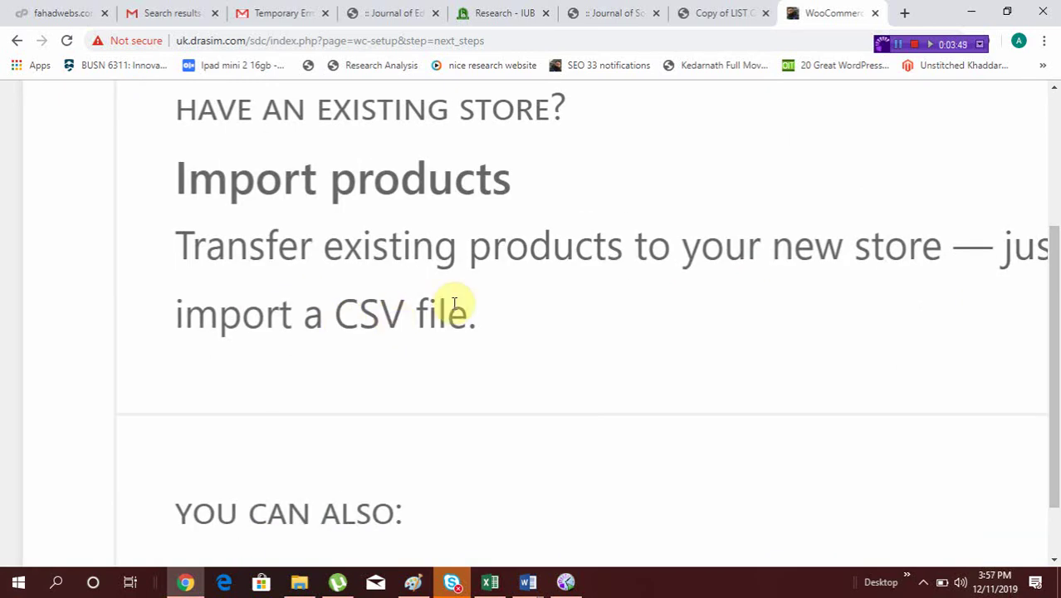
scroll(454, 303, down, 2)
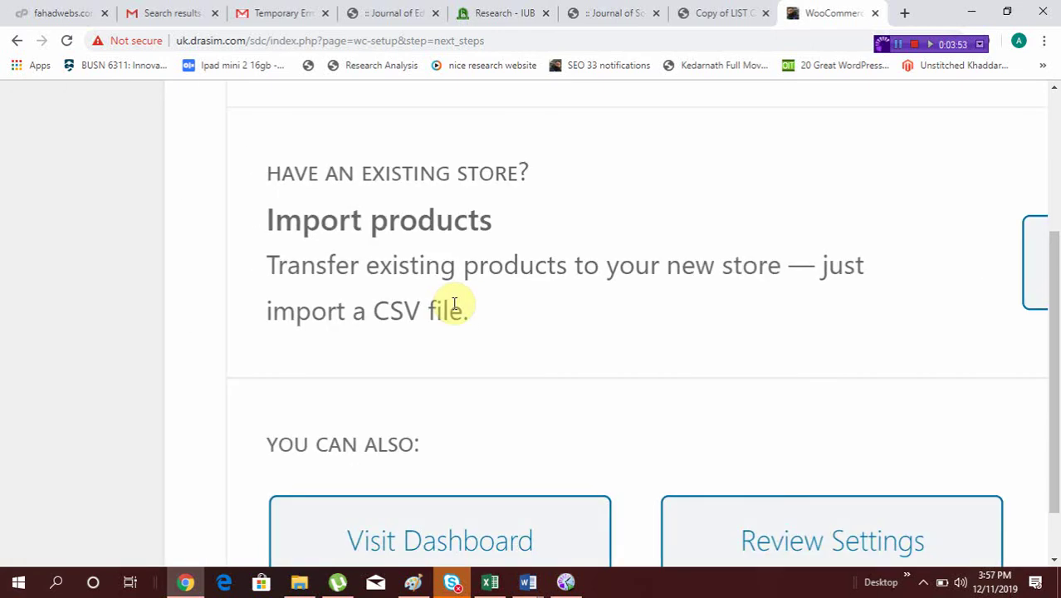
scroll(454, 304, down, 2)
scroll(454, 307, down, 2)
scroll(573, 275, down, 2)
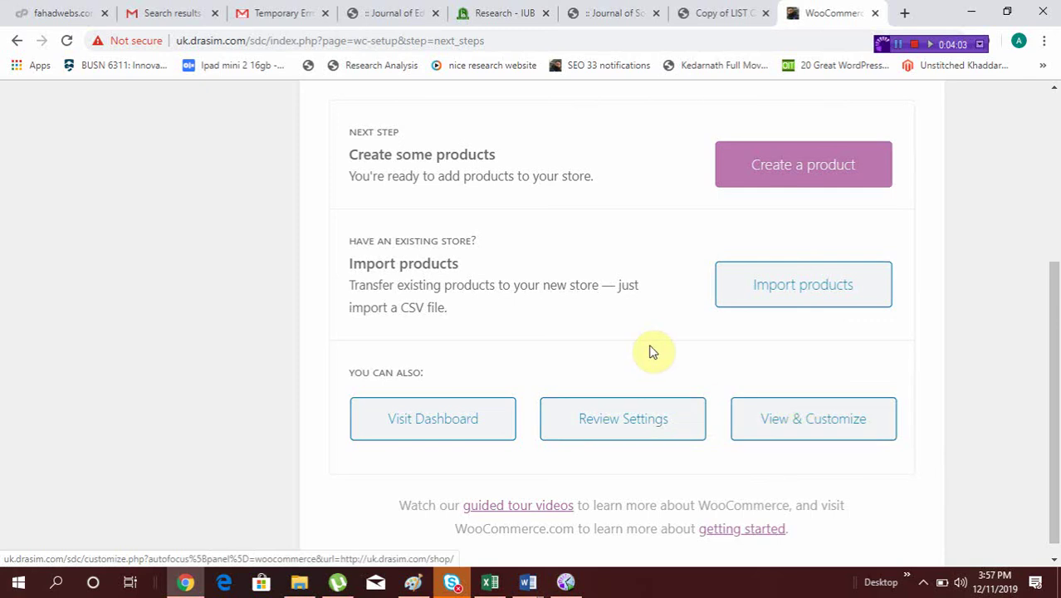
key(ctrl+minus)
scroll(650, 351, up, 2)
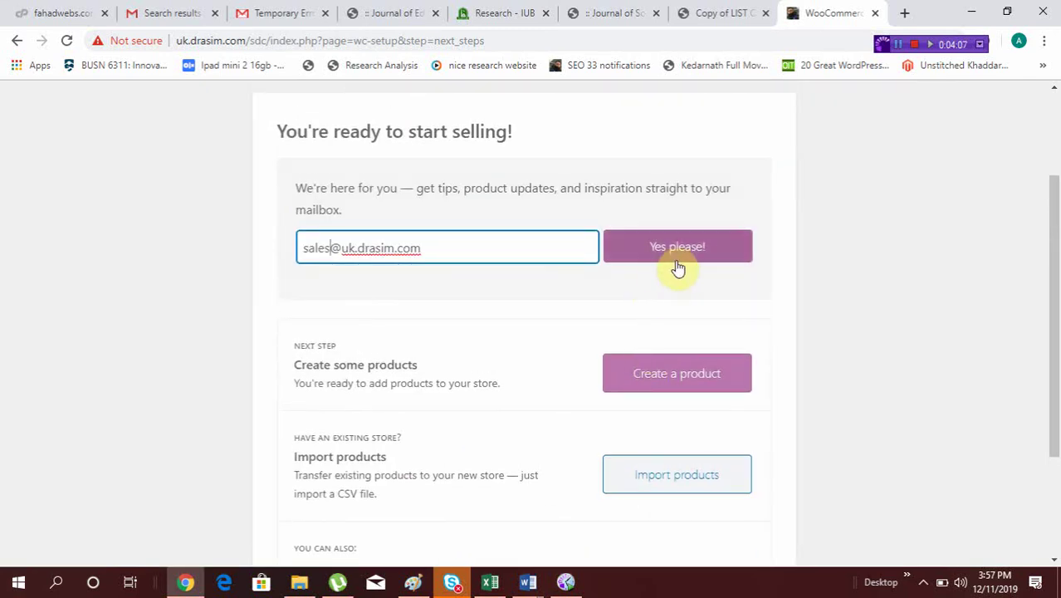
Step: Start creating a new product and dismiss the guided tour at the product description hint
click(687, 375)
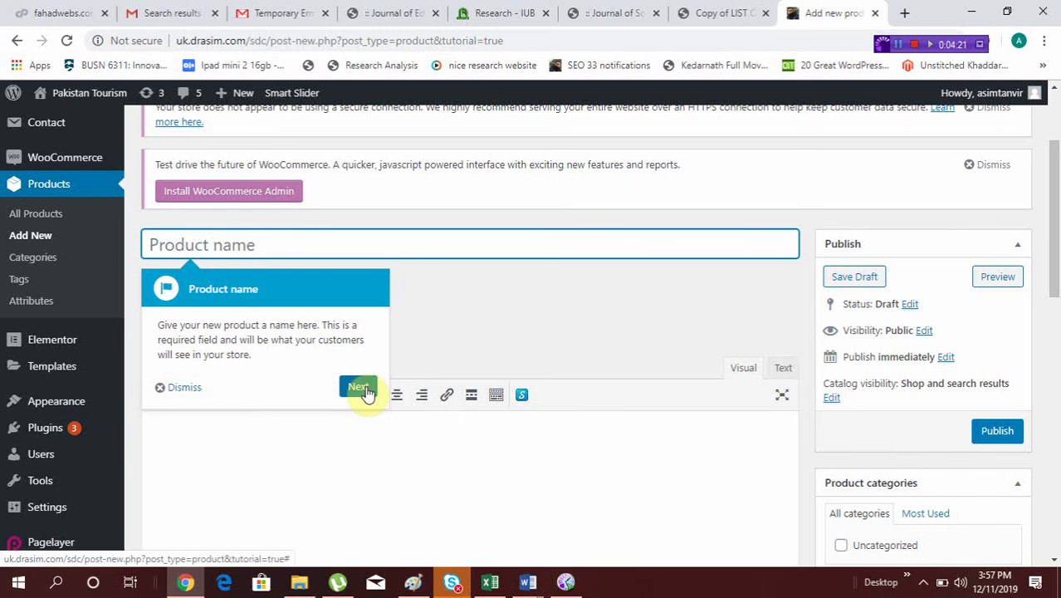
click(367, 391)
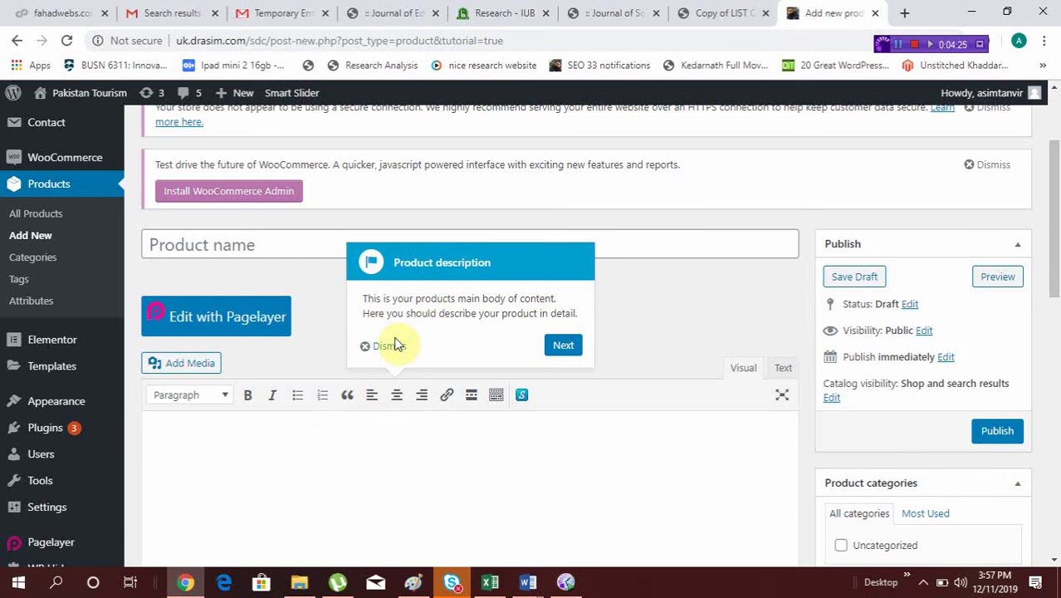
click(373, 347)
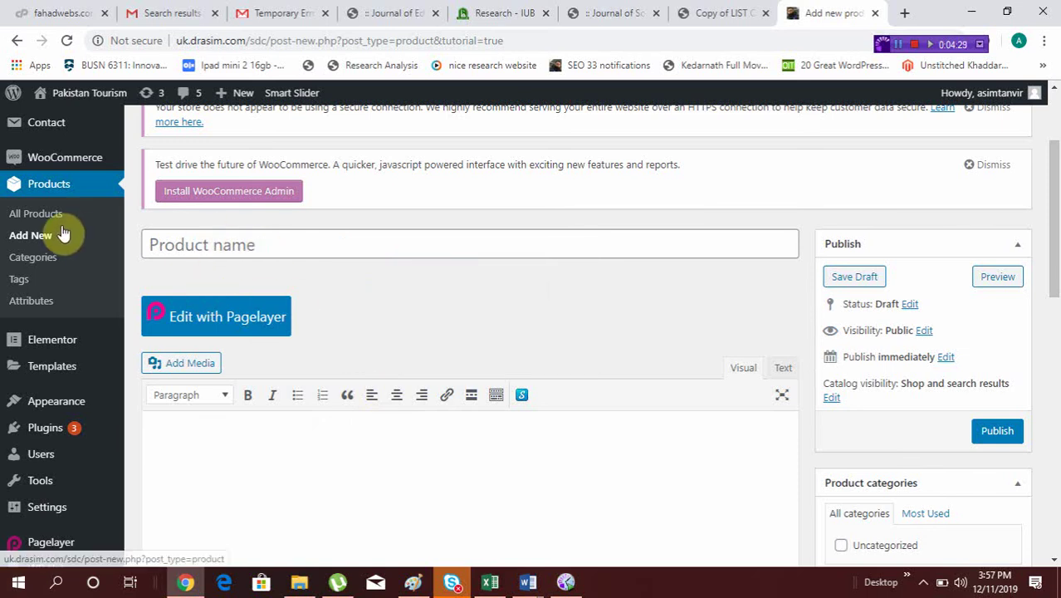
Step: Look over the Products and WooCommerce admin sections and open the list of all site pages
key(ctrl+plus)
key(ctrl+plus)
mouse_move(60, 132)
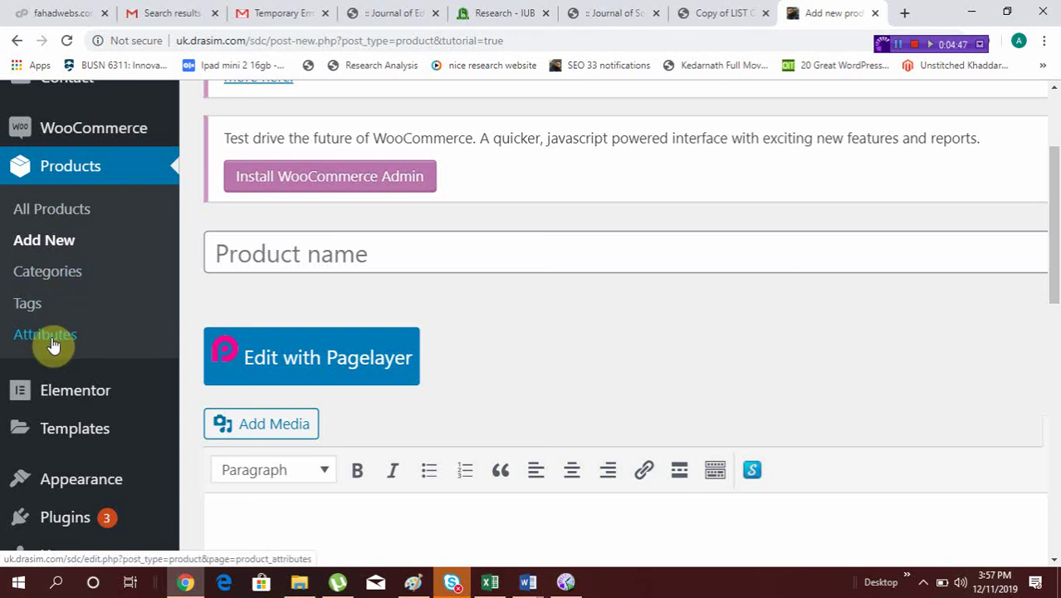
scroll(52, 344, up, 3)
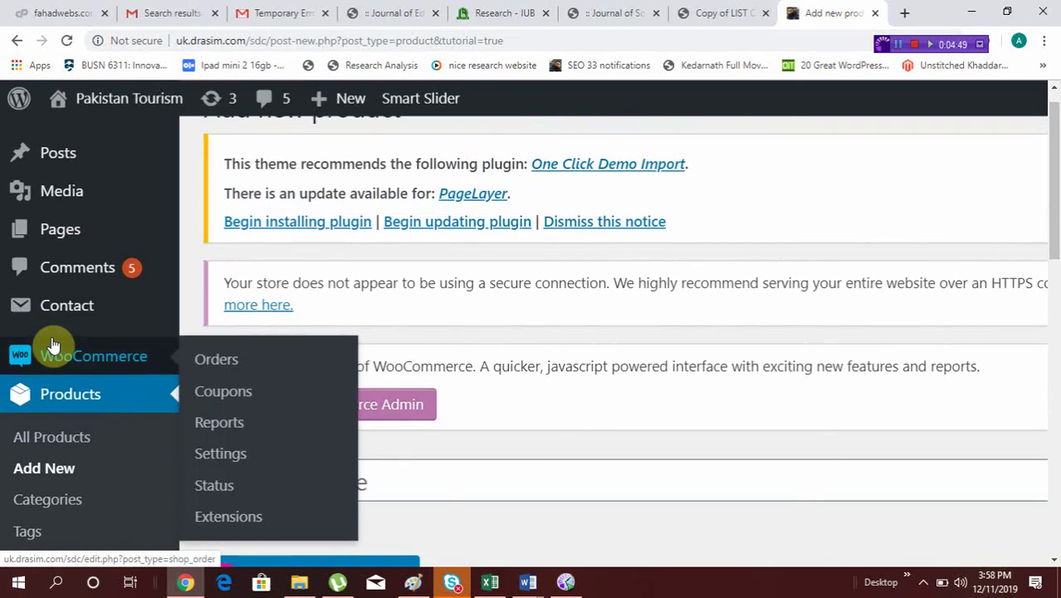
mouse_move(78, 240)
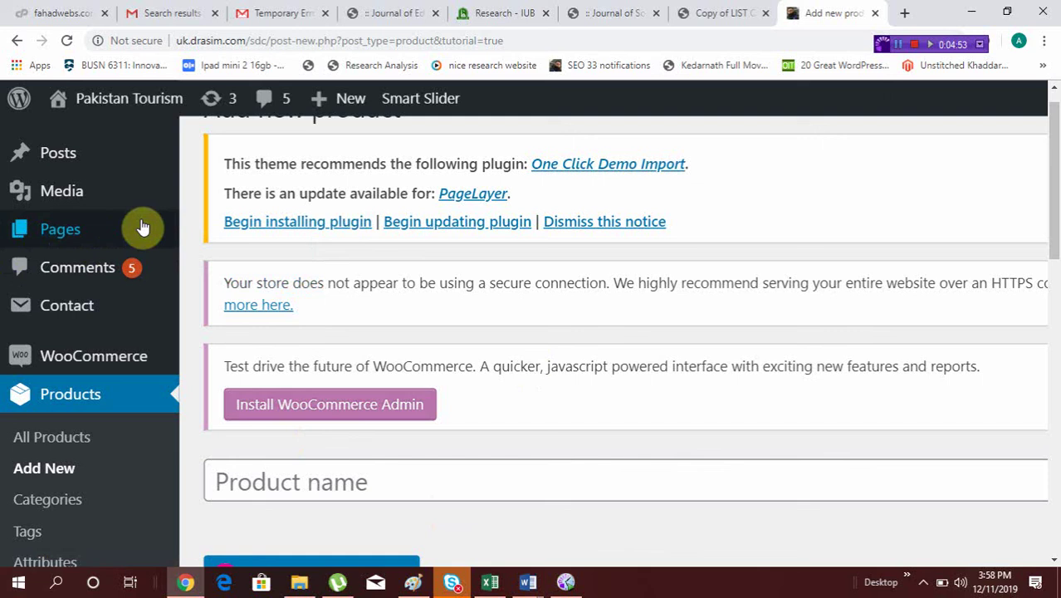
click(228, 233)
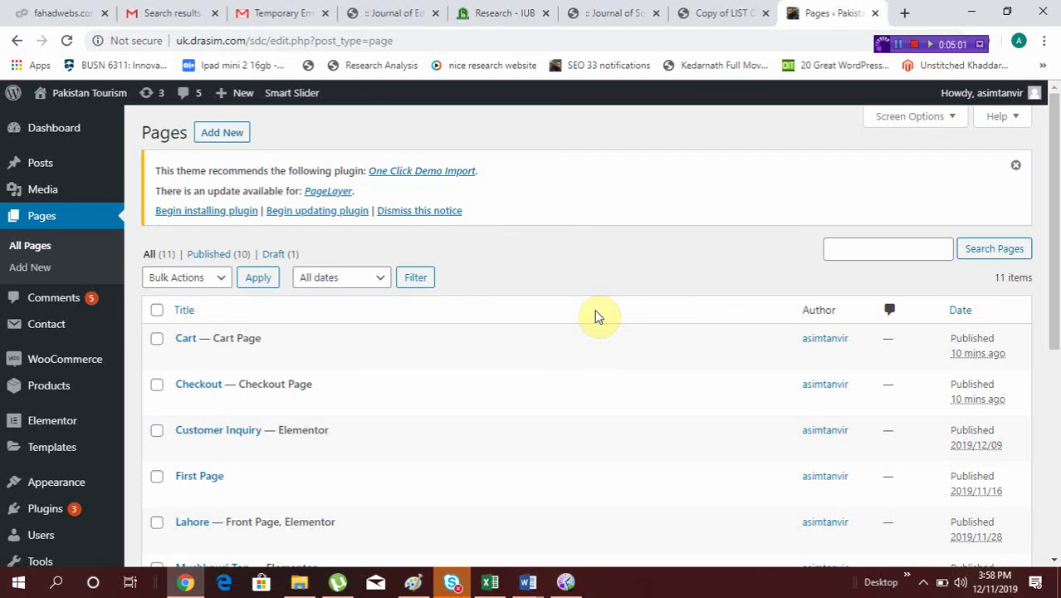
Step: Examine the pages list for the store pages Cart, Checkout, My account and Shop
mouse_move(531, 374)
scroll(534, 378, down, 2)
mouse_move(166, 213)
scroll(178, 233, up, 5)
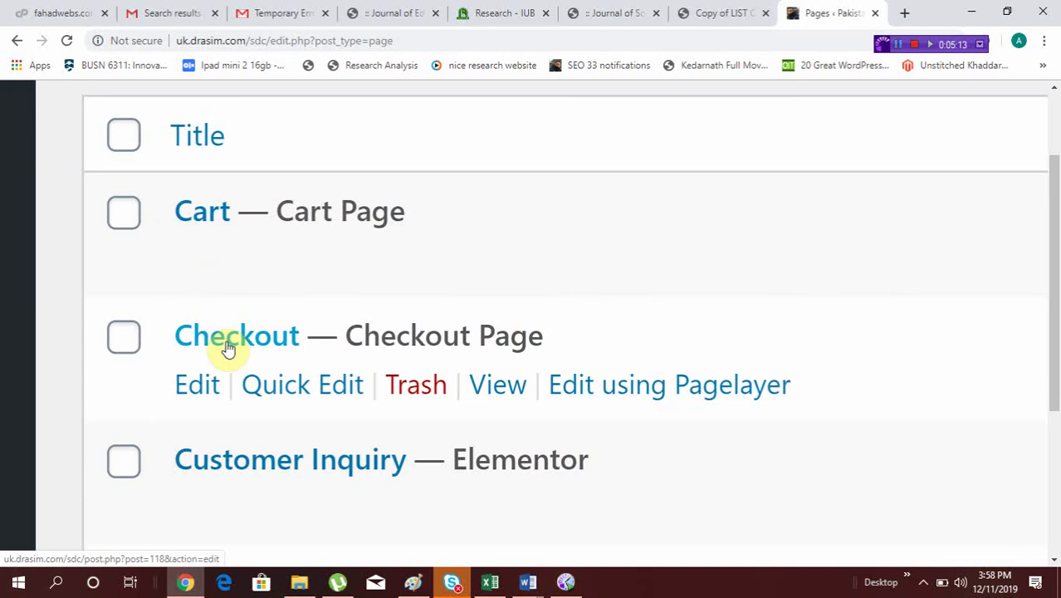
scroll(228, 349, down, 6)
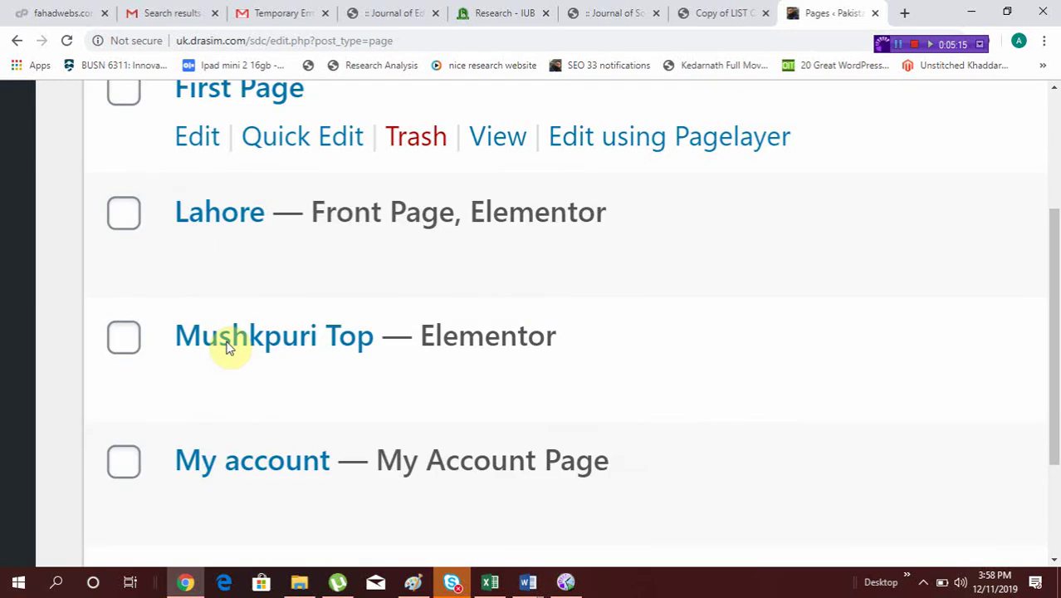
scroll(228, 349, down, 2)
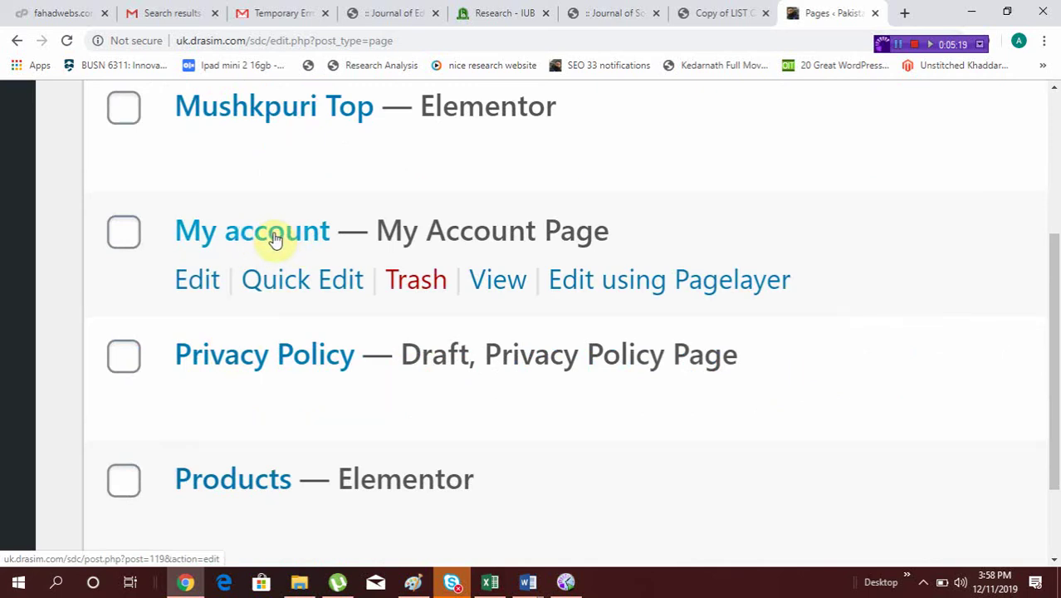
scroll(280, 237, down, 5)
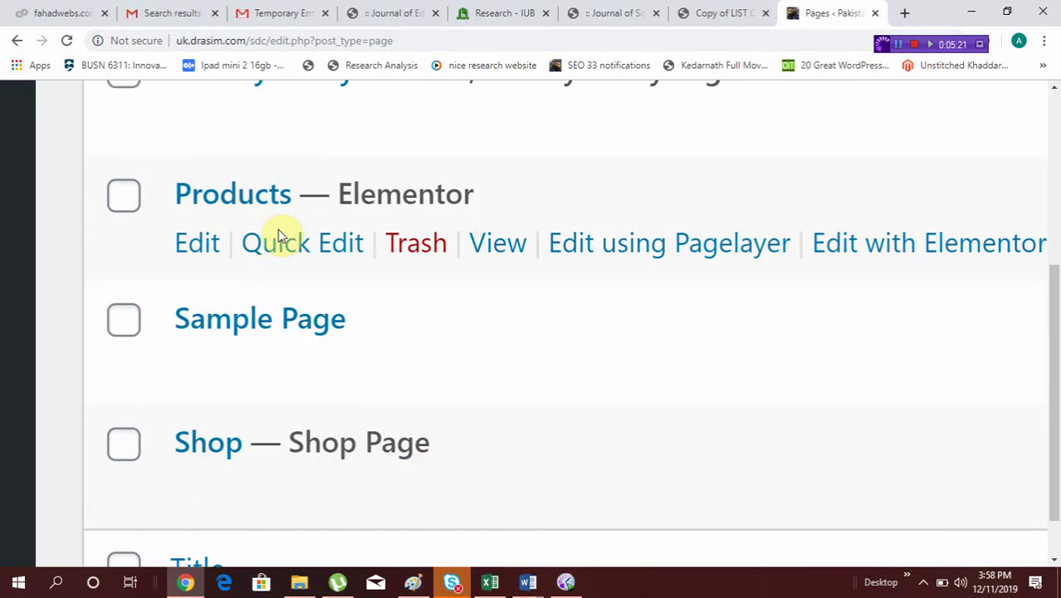
scroll(279, 237, down, 1)
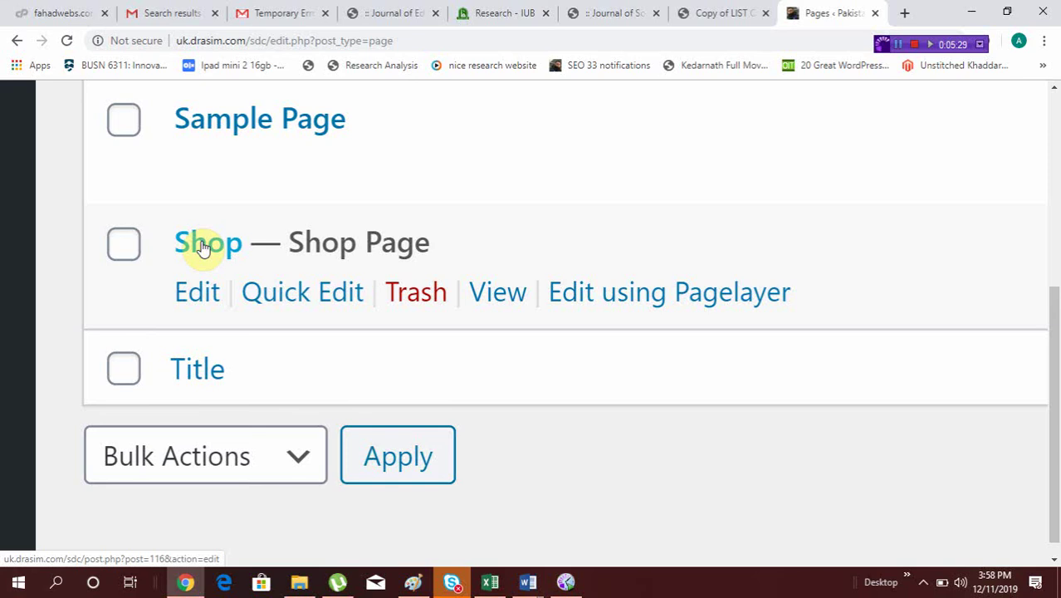
mouse_move(414, 166)
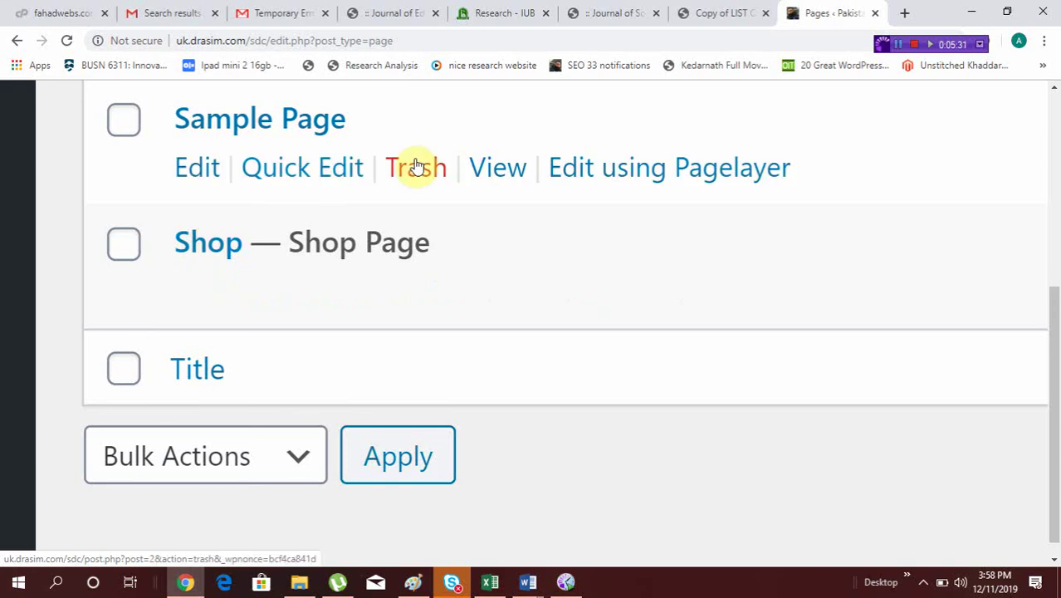
key(ctrl+minus)
key(ctrl+minus)
scroll(506, 170, up, 2)
key(ctrl+minus)
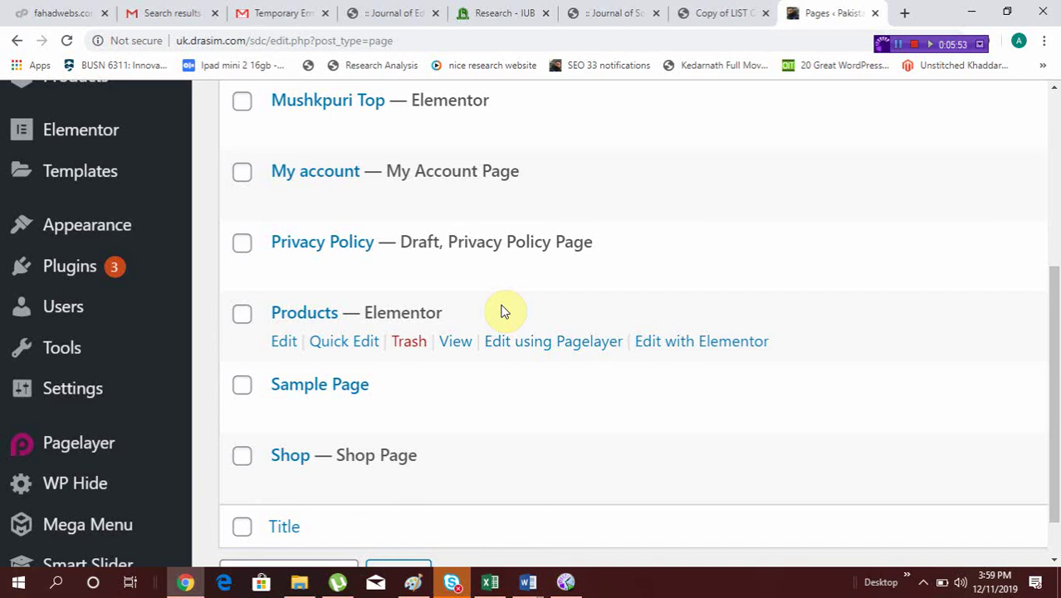
Step: Open the WooCommerce status page and show its maintenance tools
scroll(206, 351, up, 2)
mouse_move(130, 264)
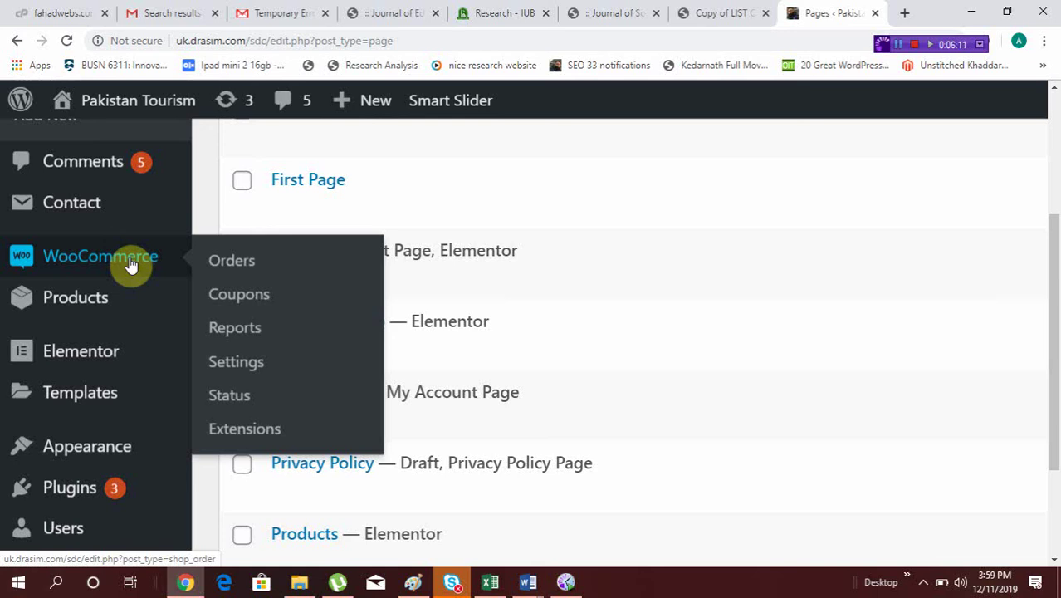
click(245, 404)
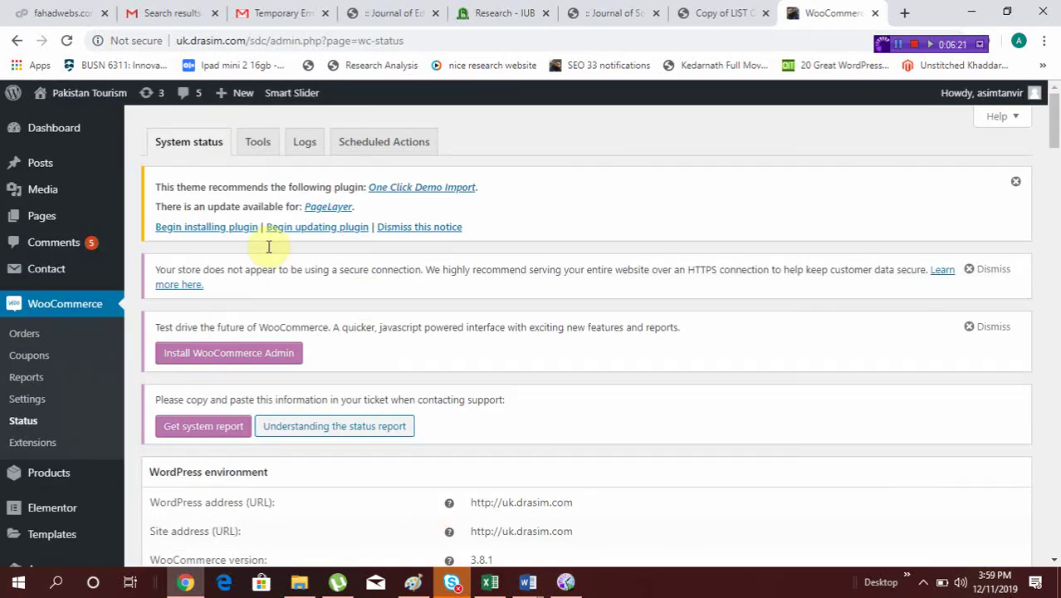
key(ctrl+plus)
key(ctrl+plus)
key(ctrl+plus)
key(ctrl+plus)
key(ctrl+plus)
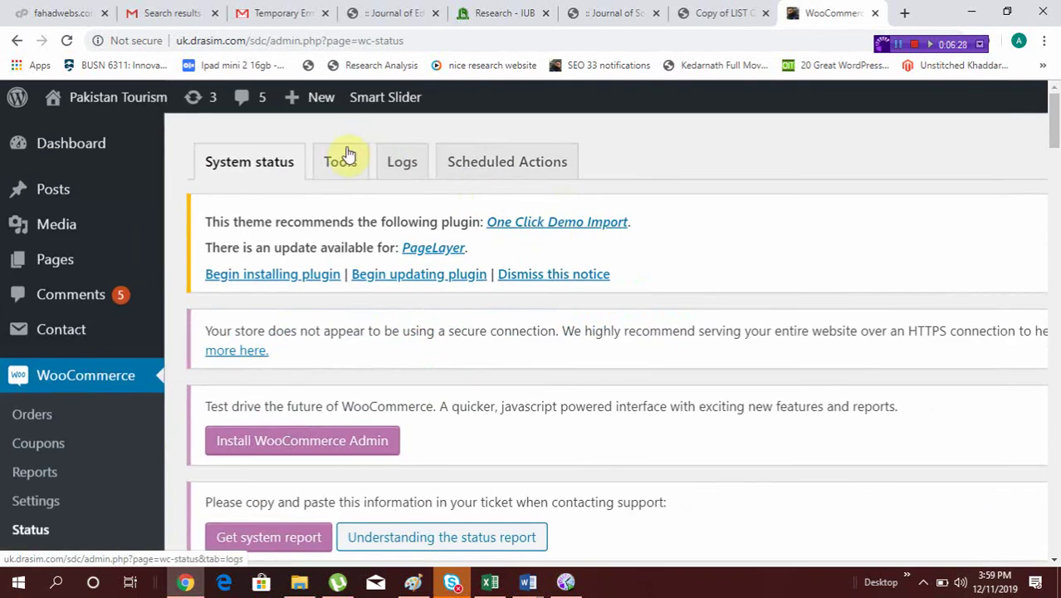
click(347, 166)
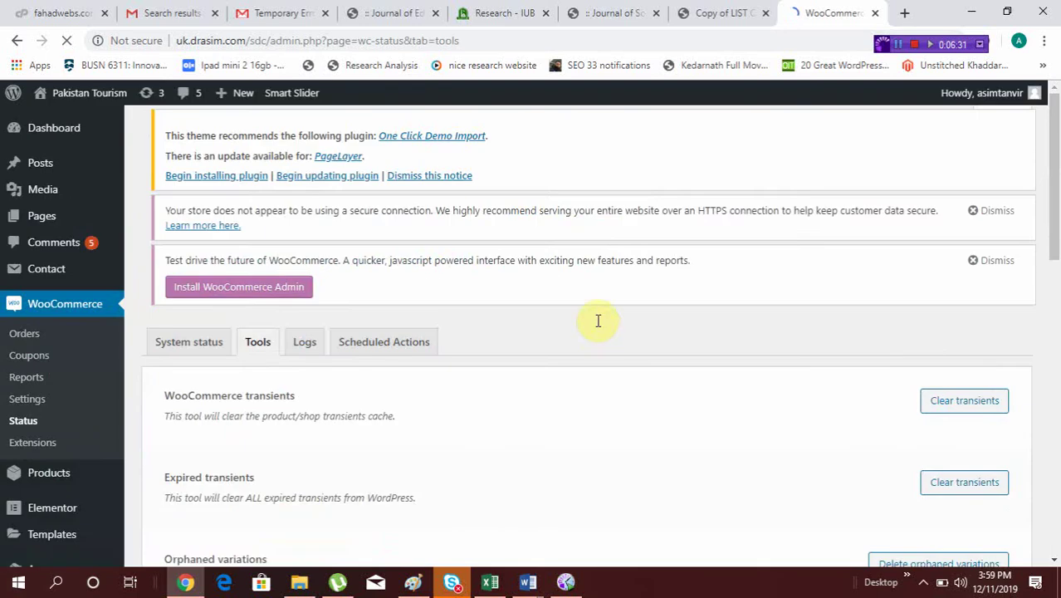
Step: Examine the tool that creates the default WooCommerce pages, including its note and its action
scroll(598, 324, down, 2)
scroll(346, 292, down, 5)
scroll(346, 292, down, 3)
scroll(346, 293, down, 2)
scroll(260, 238, up, 5)
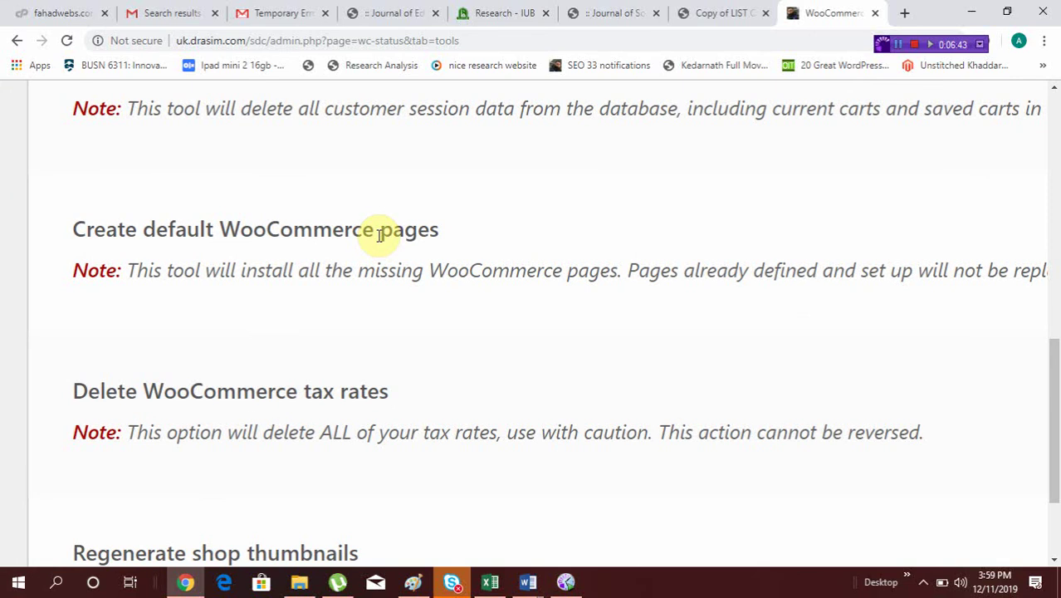
scroll(380, 235, down, 5)
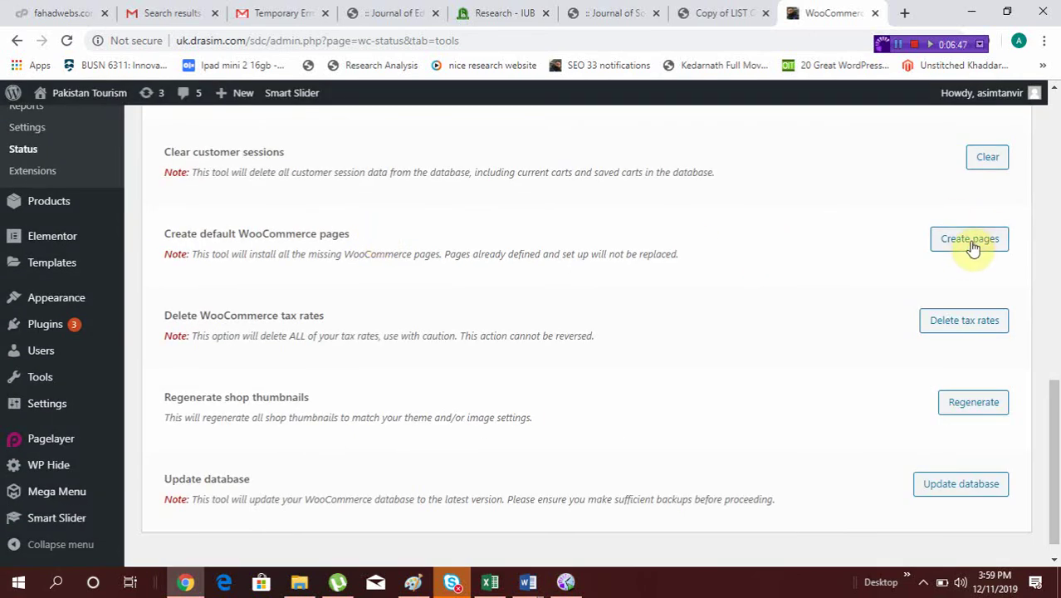
scroll(973, 249, up, 4)
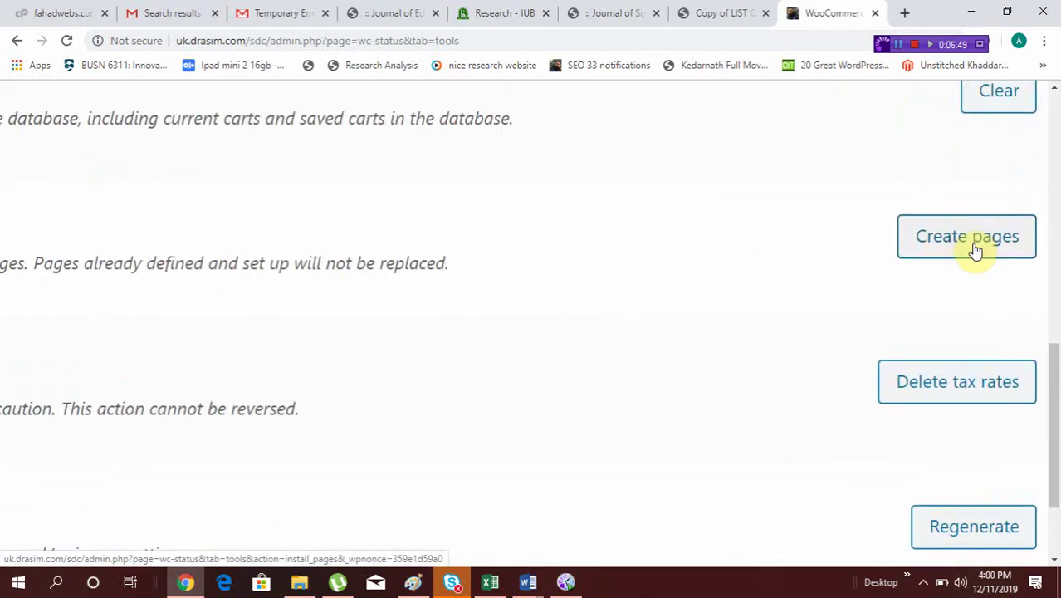
scroll(968, 238, up, 3)
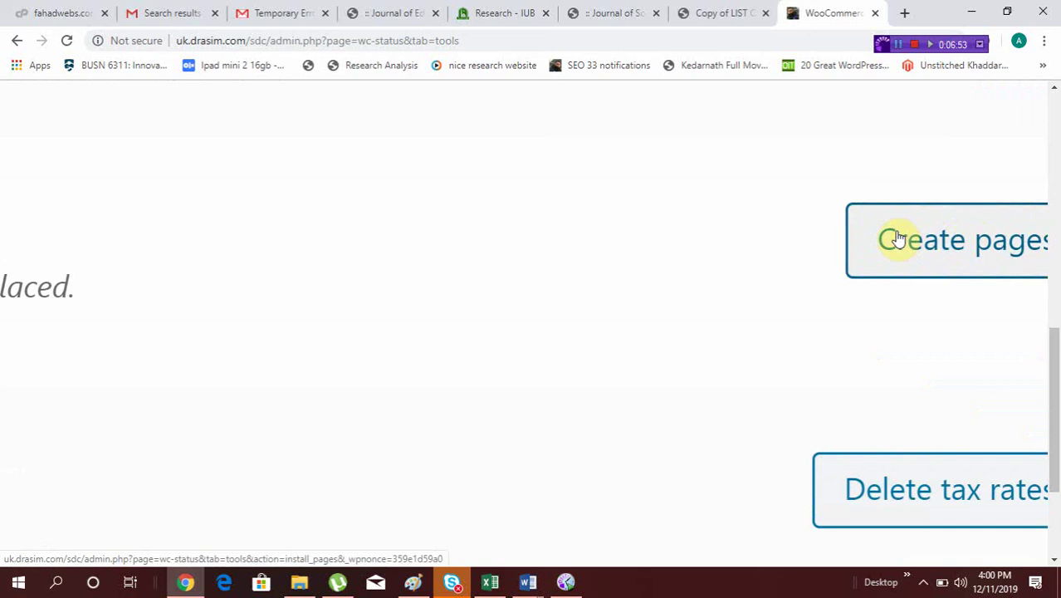
scroll(431, 301, down, 3)
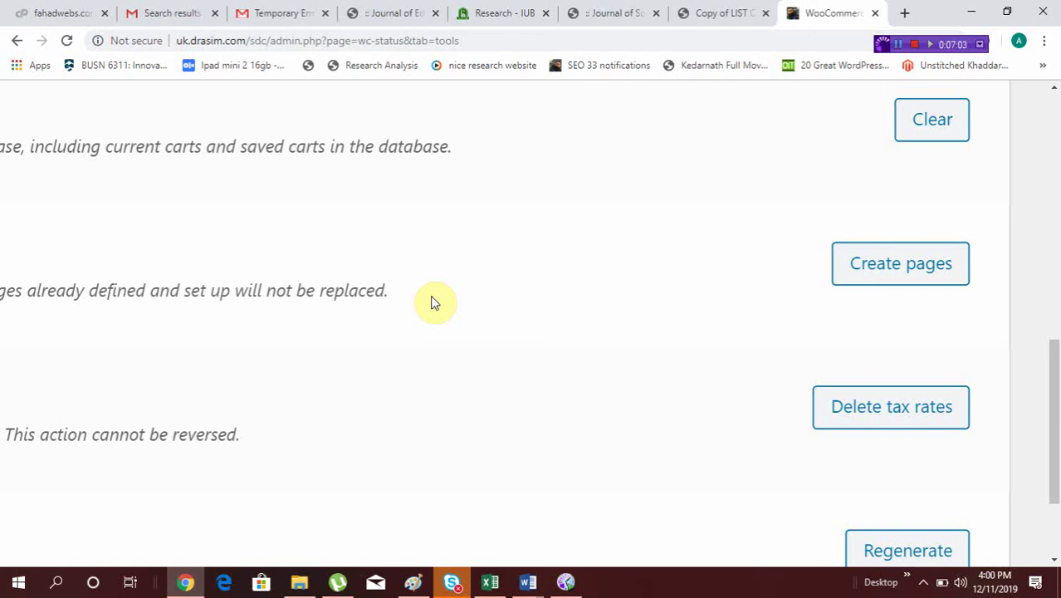
scroll(396, 313, down, 3)
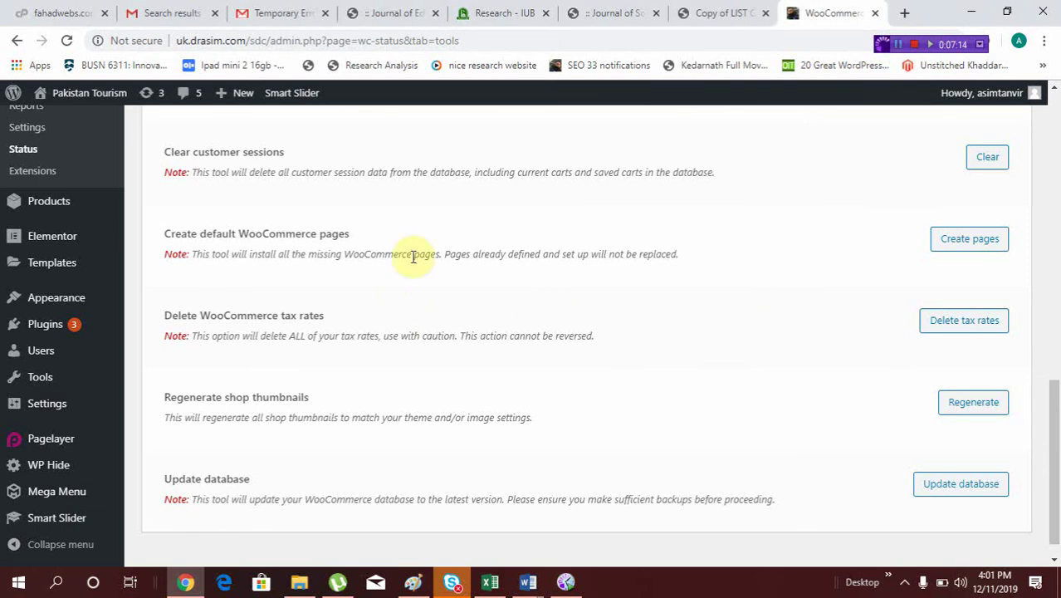
Step: Start a new product, name it "IPhone X" and place the cursor in its description
mouse_move(54, 320)
scroll(53, 320, up, 1)
scroll(50, 332, up, 3)
mouse_move(78, 359)
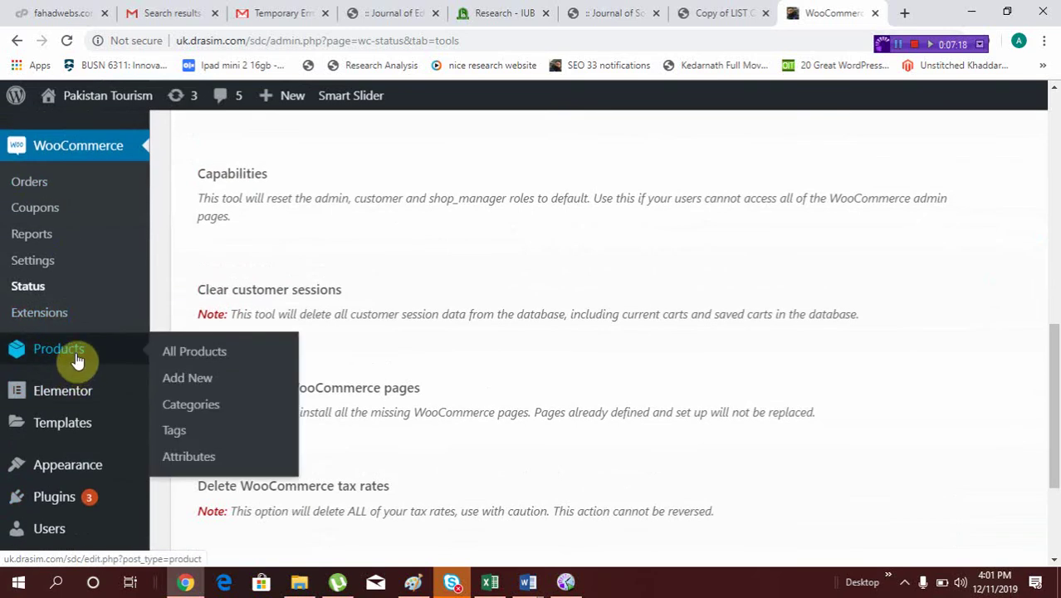
click(197, 382)
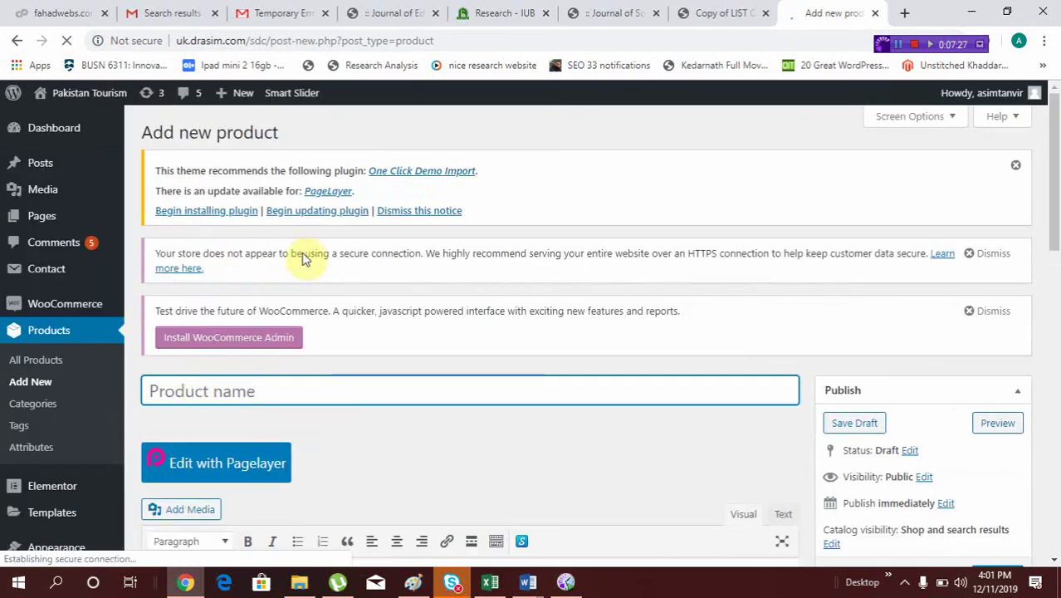
scroll(417, 396, down, 2)
click(323, 238)
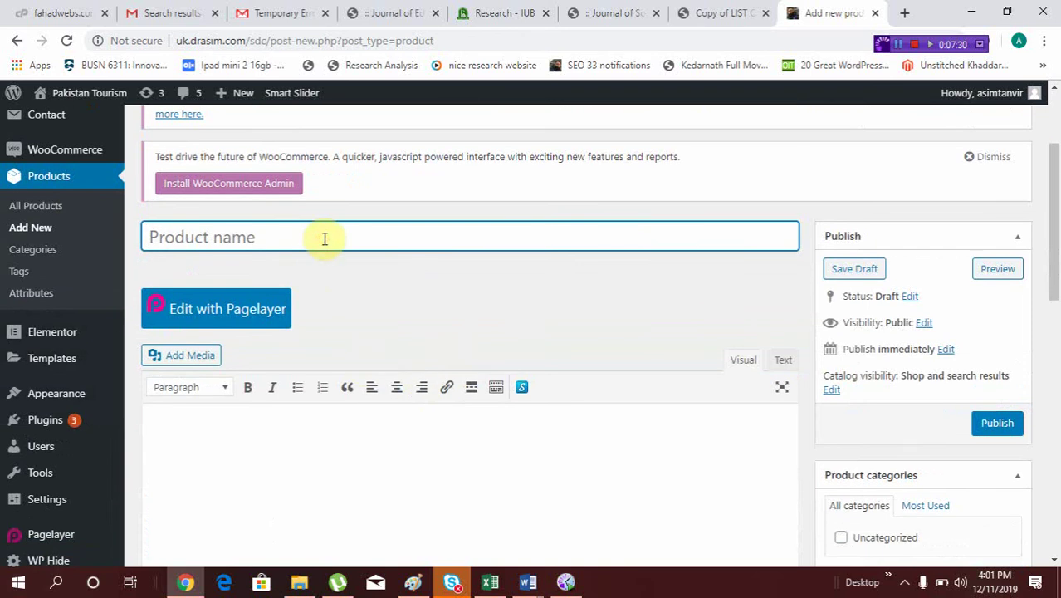
text(IP)
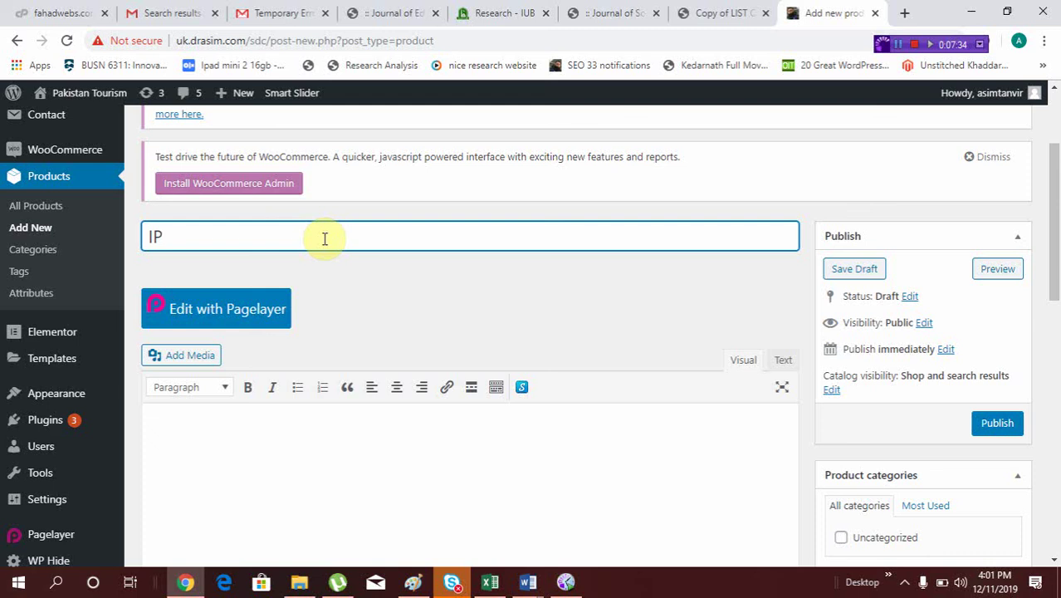
text(Oone X)
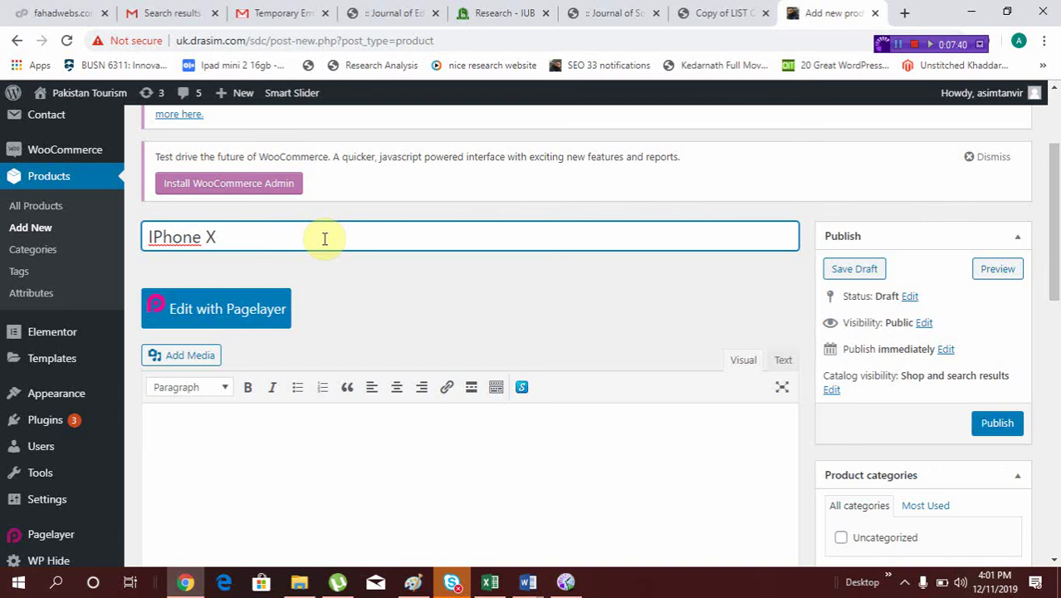
scroll(423, 268, down, 1)
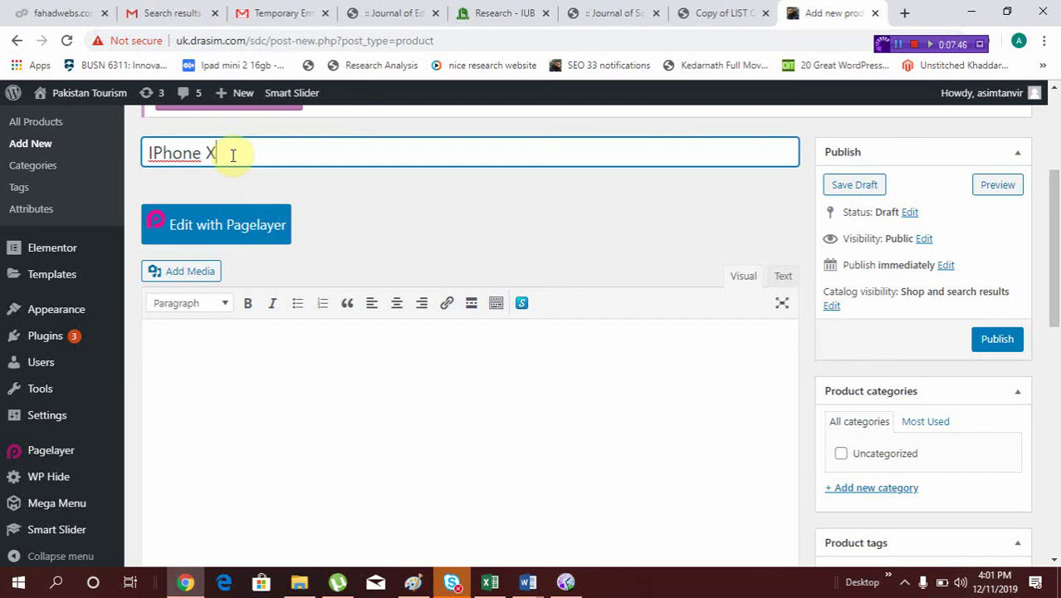
click(315, 361)
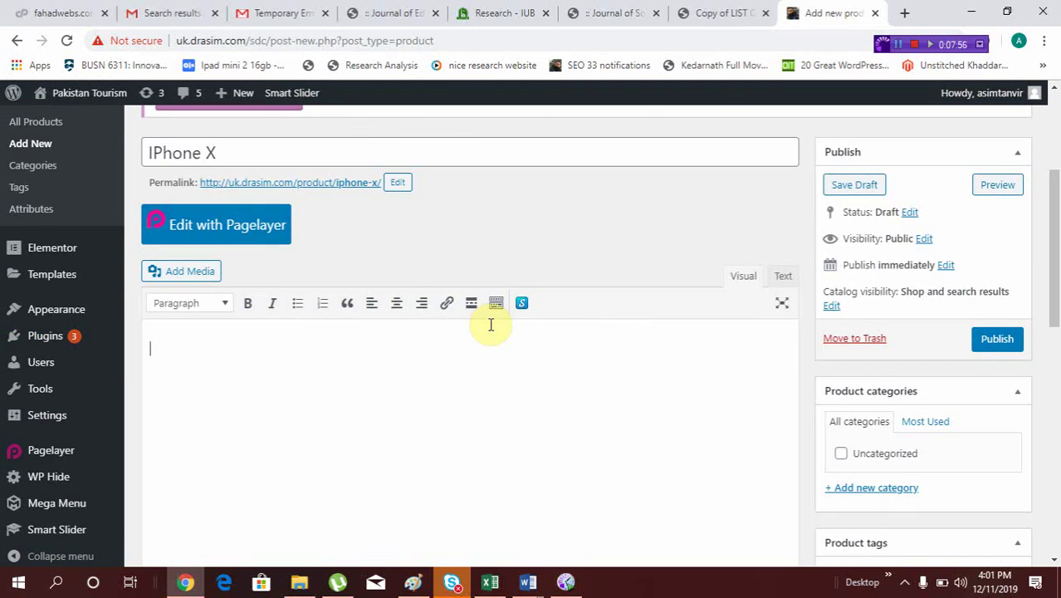
Step: Search Google for "gsmarena" in a new browser tab and open the Apple phones list on the GSMArena site
click(905, 14)
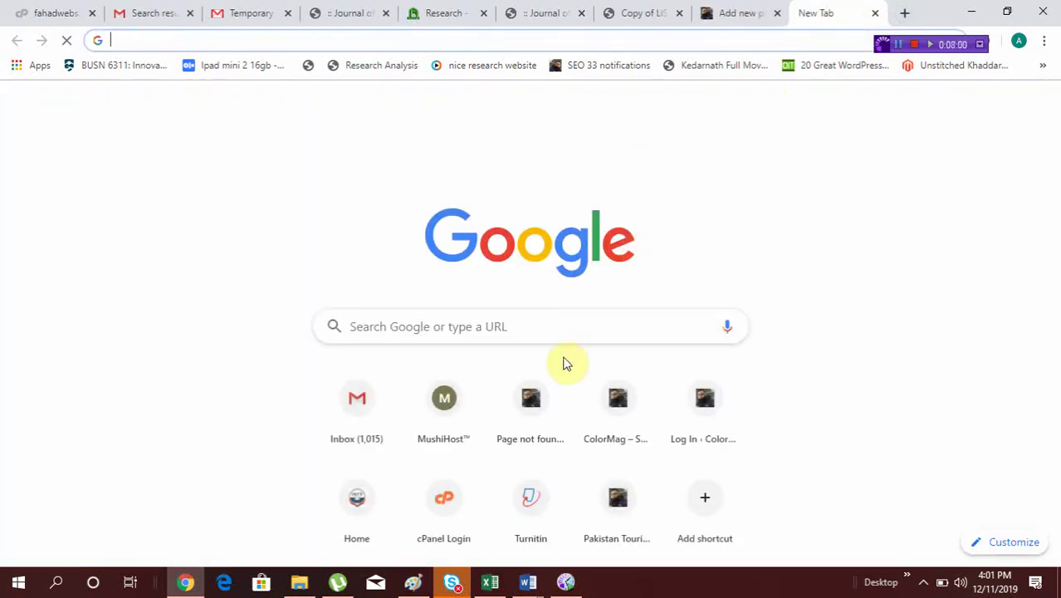
click(584, 331)
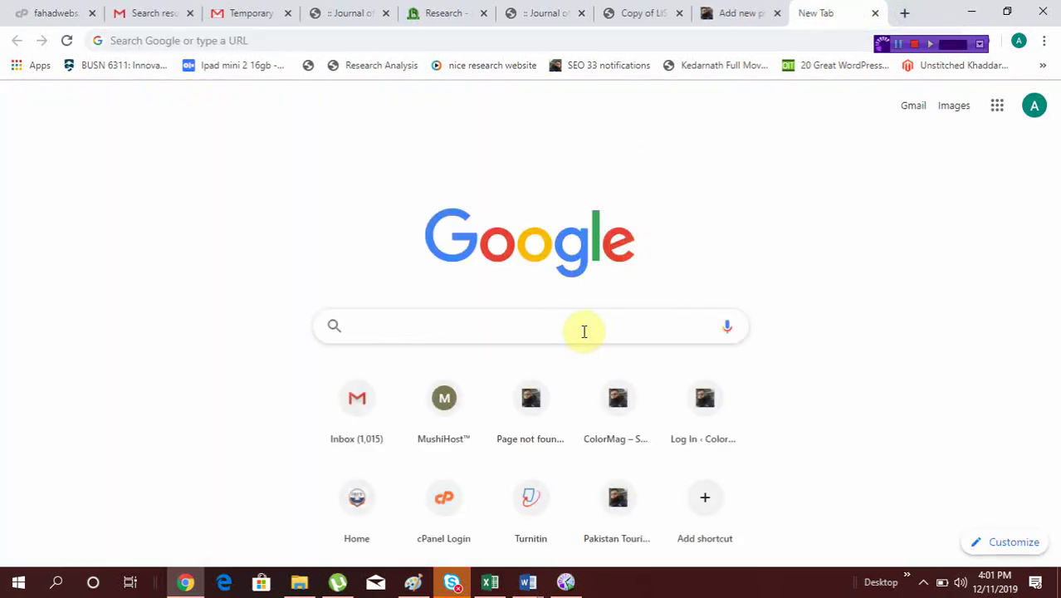
click(456, 48)
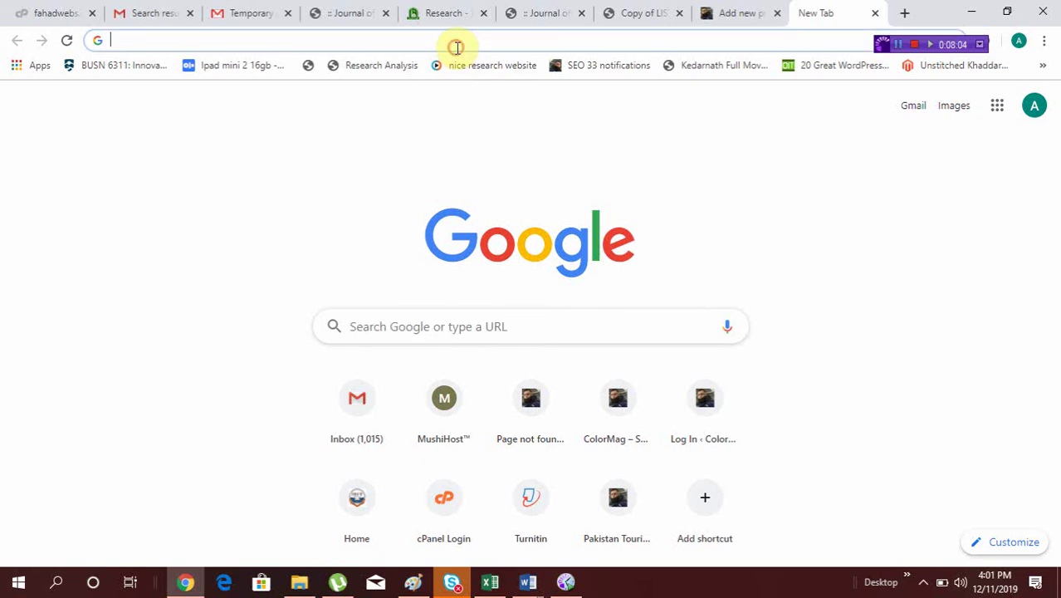
text(gsma)
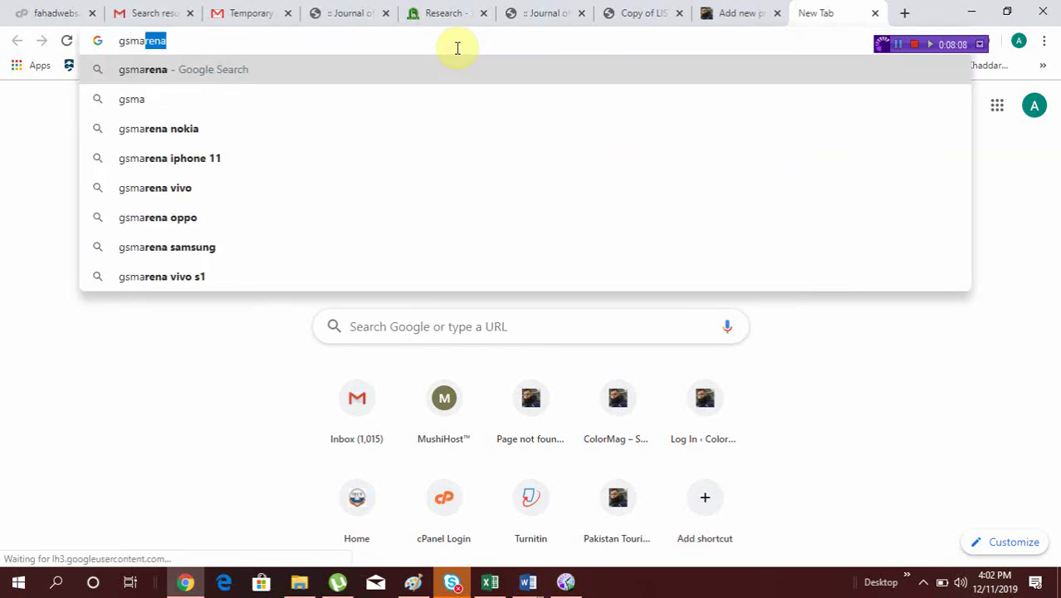
text(rena)
key(Return)
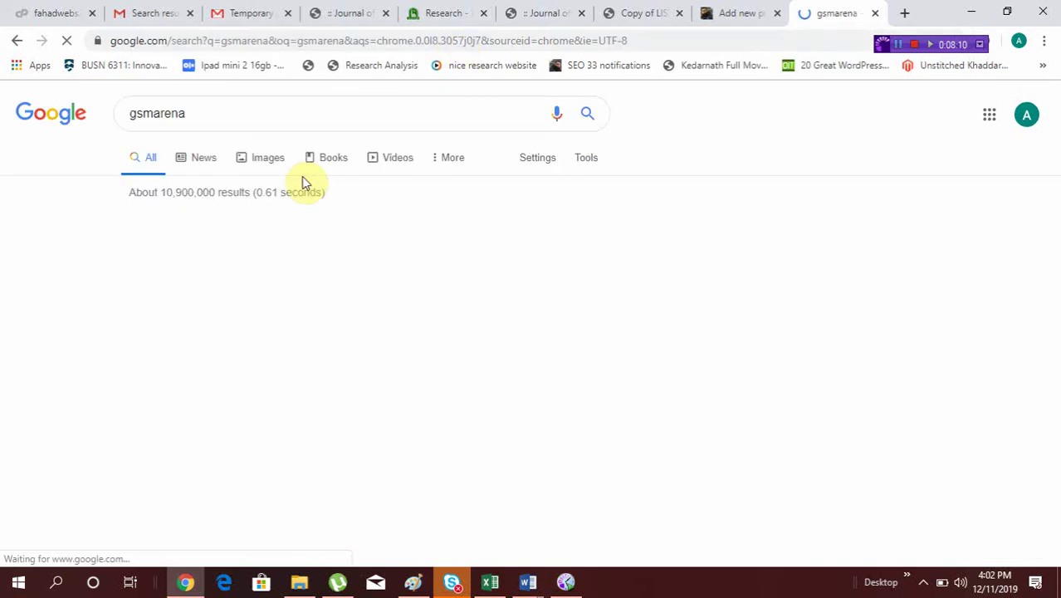
click(342, 228)
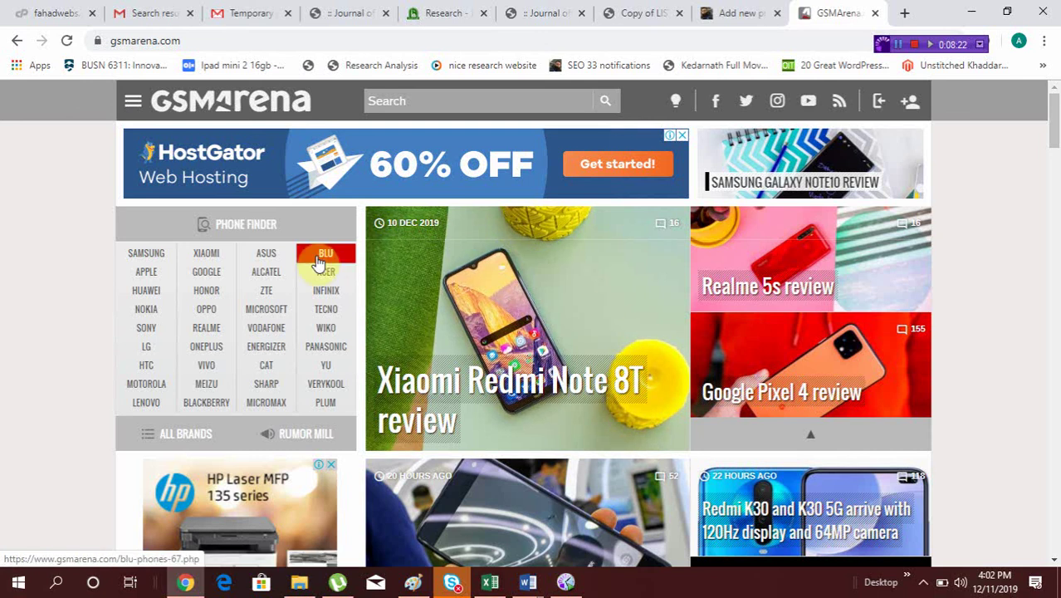
click(159, 281)
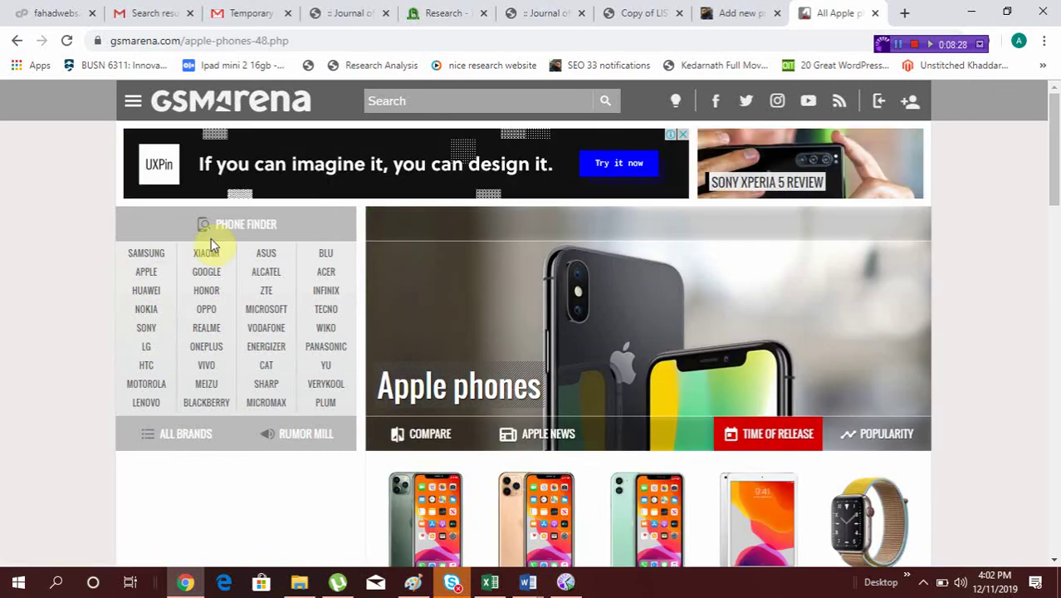
Step: Find the iPhone X in the Apple phones list and open its specifications page
scroll(495, 348, down, 2)
scroll(495, 348, down, 2)
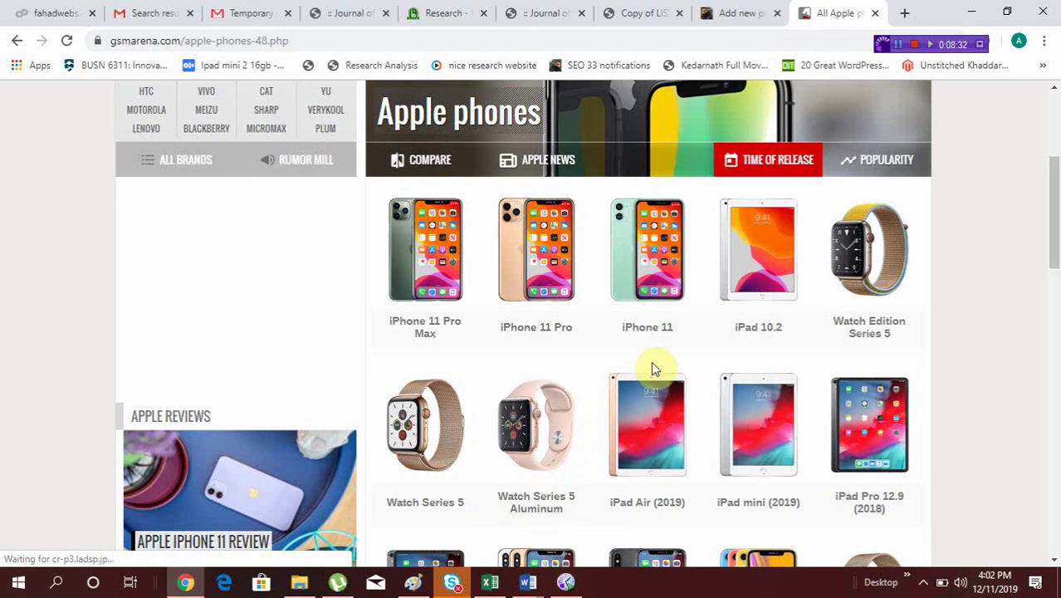
scroll(651, 366, down, 2)
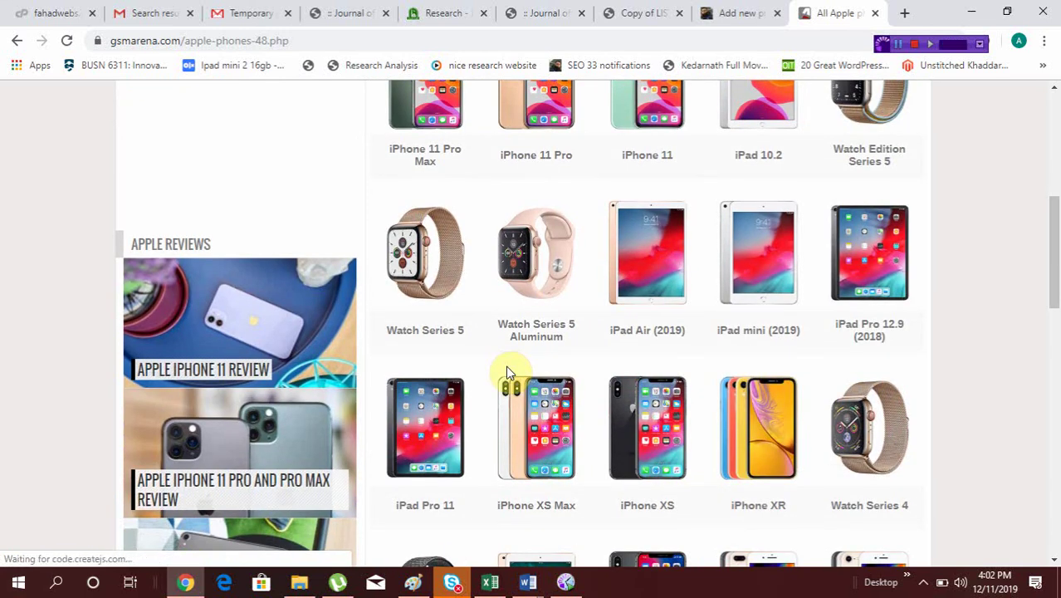
scroll(505, 365, down, 2)
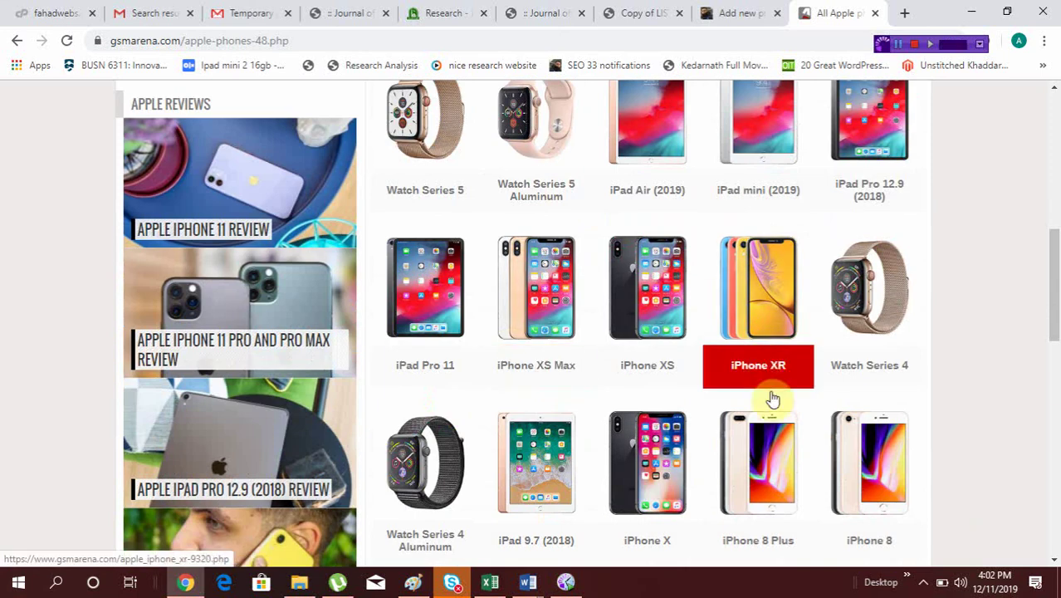
scroll(734, 379, down, 2)
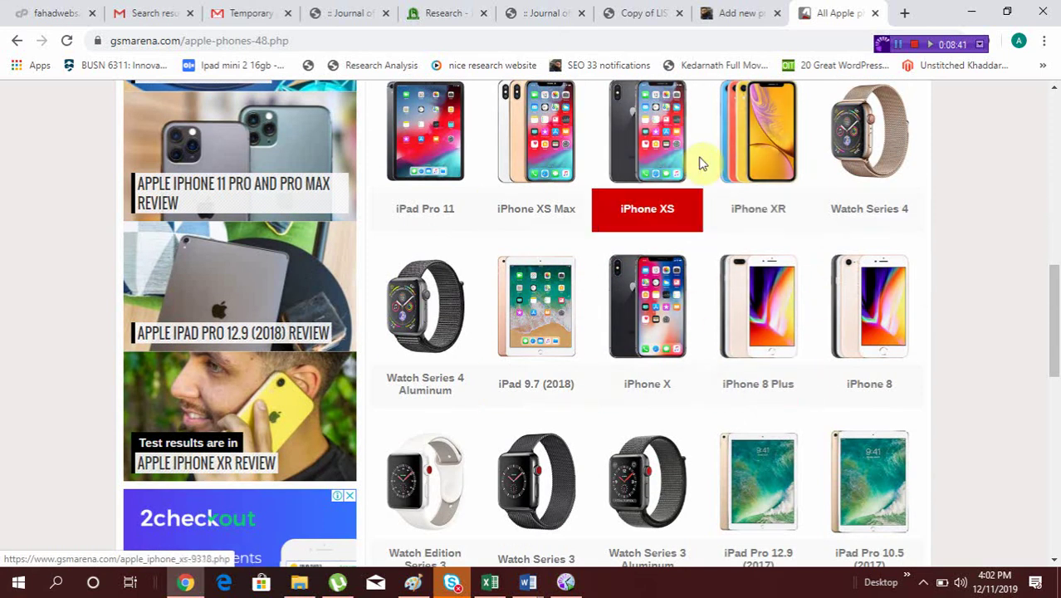
click(664, 309)
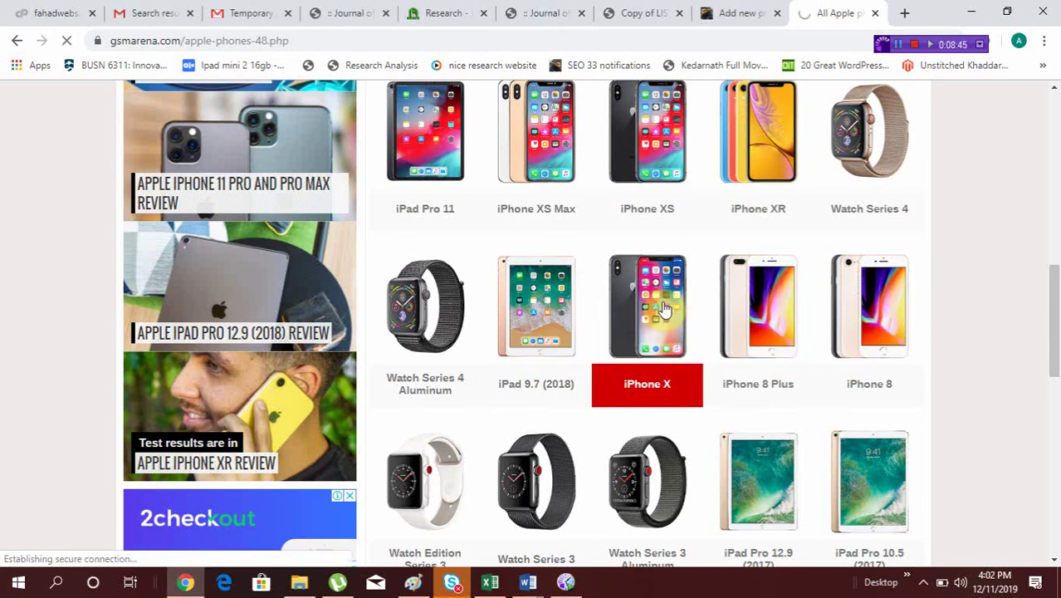
Step: Look through the iPhone X specifications, from the versions and network details down to the features and battery sections
scroll(665, 308, down, 1)
scroll(664, 308, down, 1)
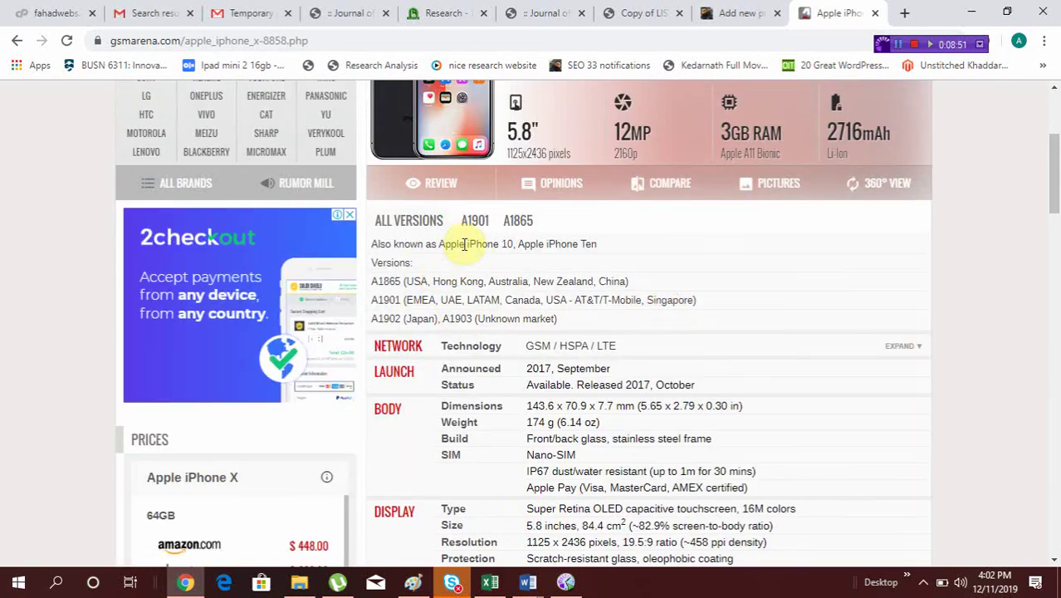
scroll(474, 402, down, 2)
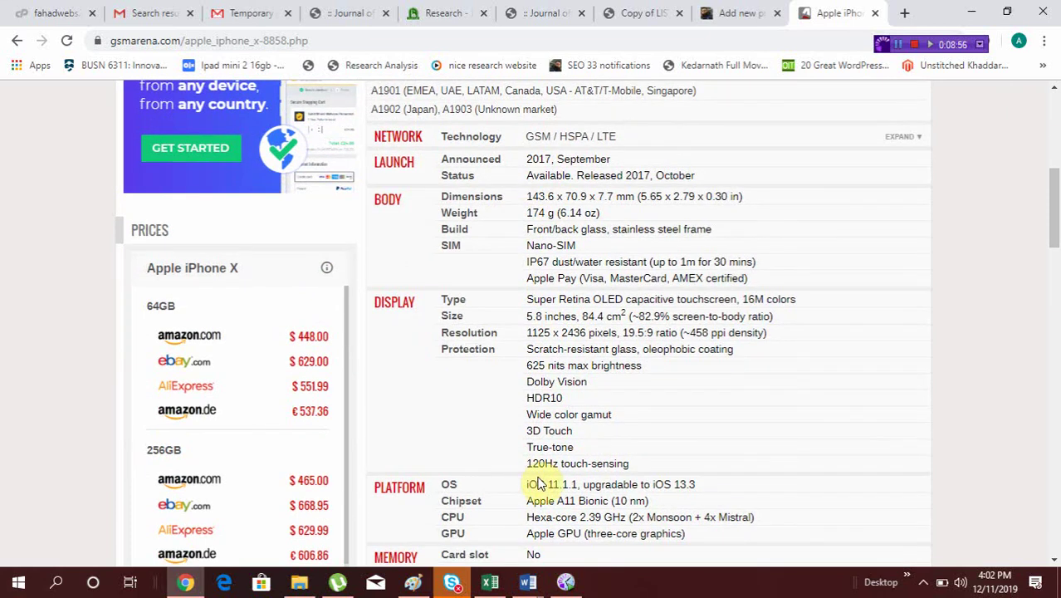
scroll(538, 483, down, 2)
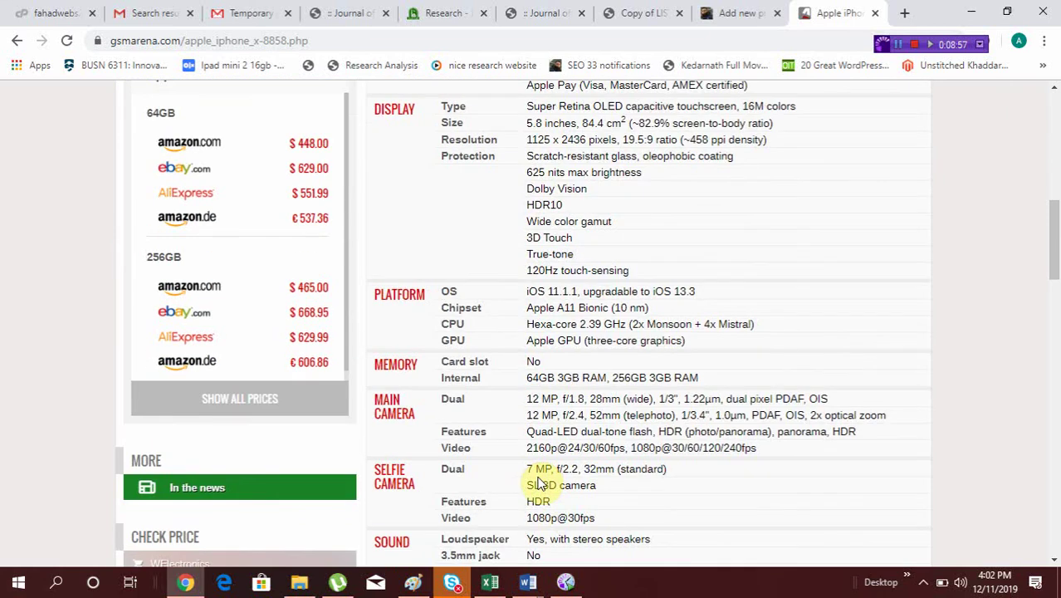
scroll(538, 483, down, 2)
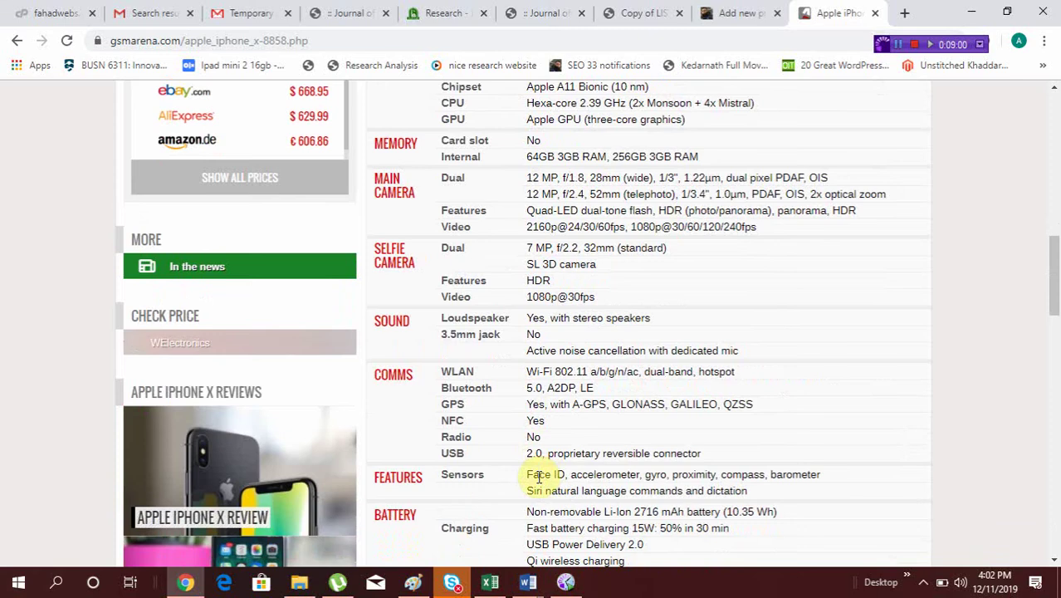